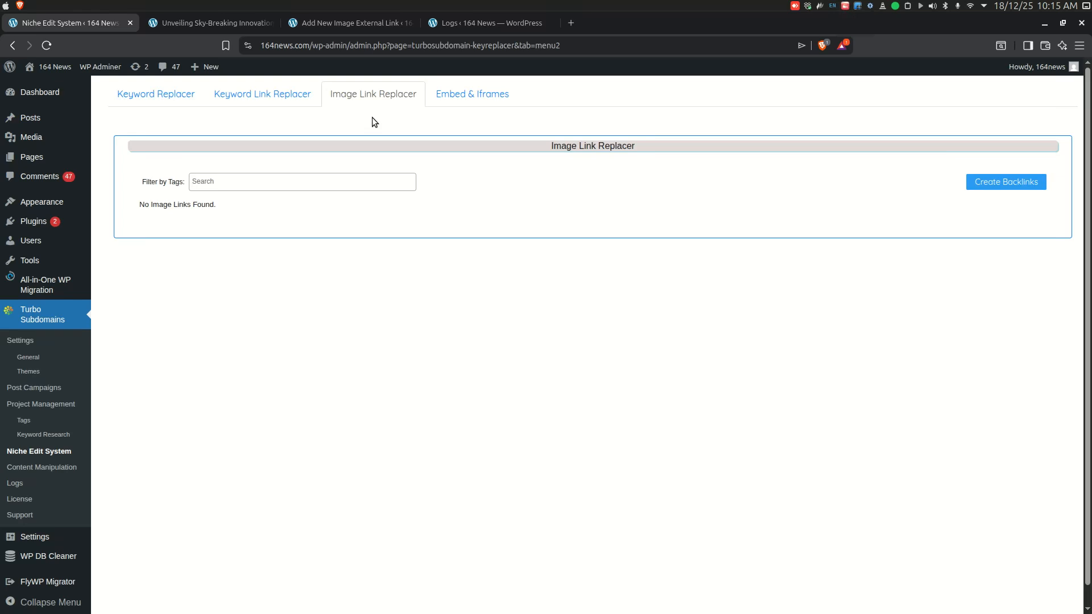
Step: Read through the 'Unveiling Sky-Breaking Innovations' article and its images, then return to the Niche Edit System page
click(214, 22)
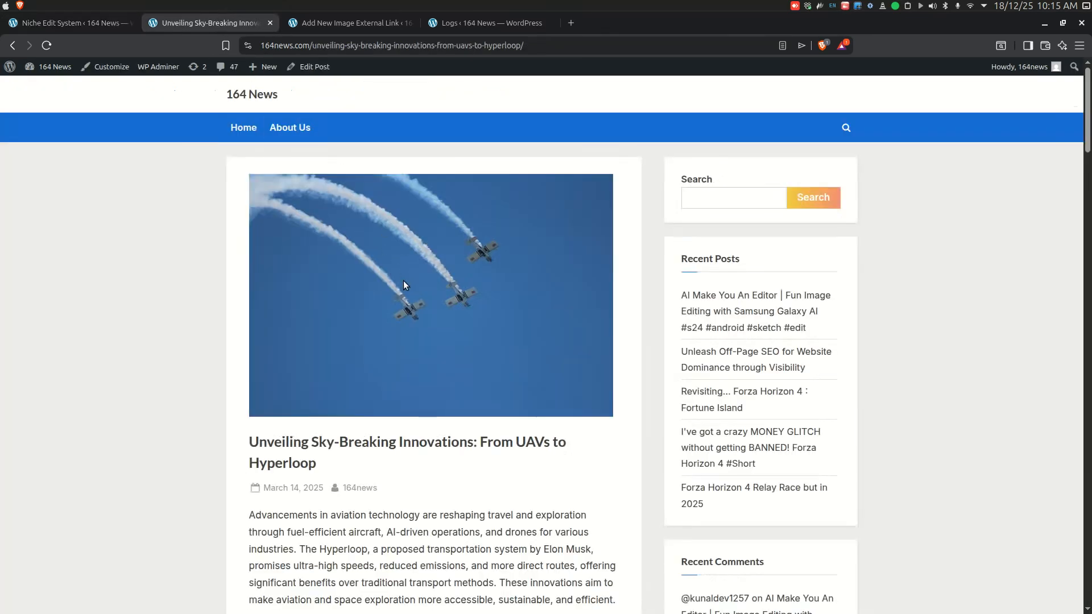
scroll(404, 281, down, 5)
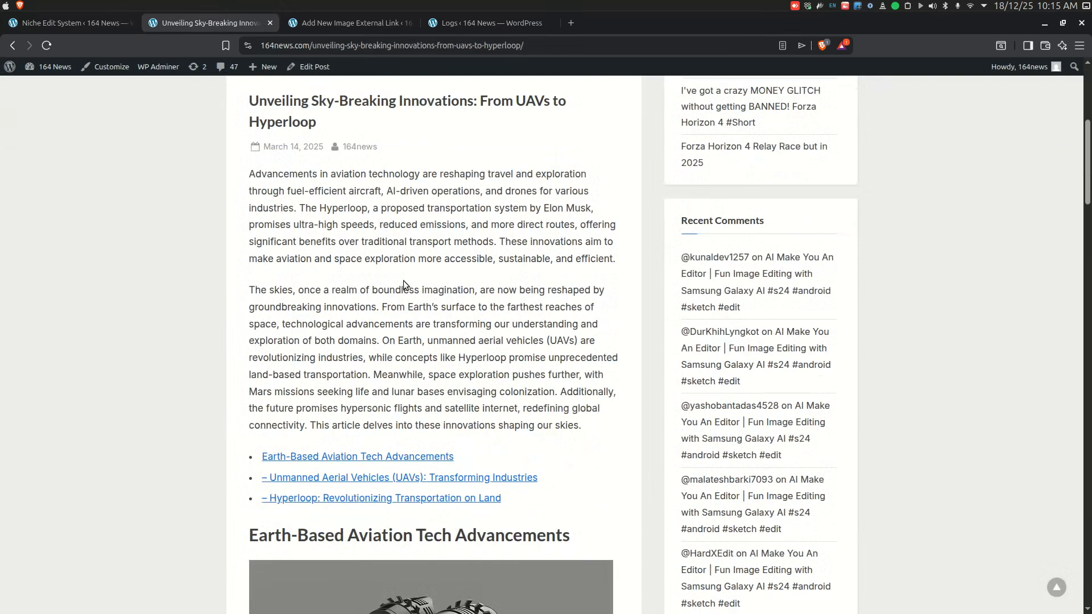
scroll(404, 281, down, 7)
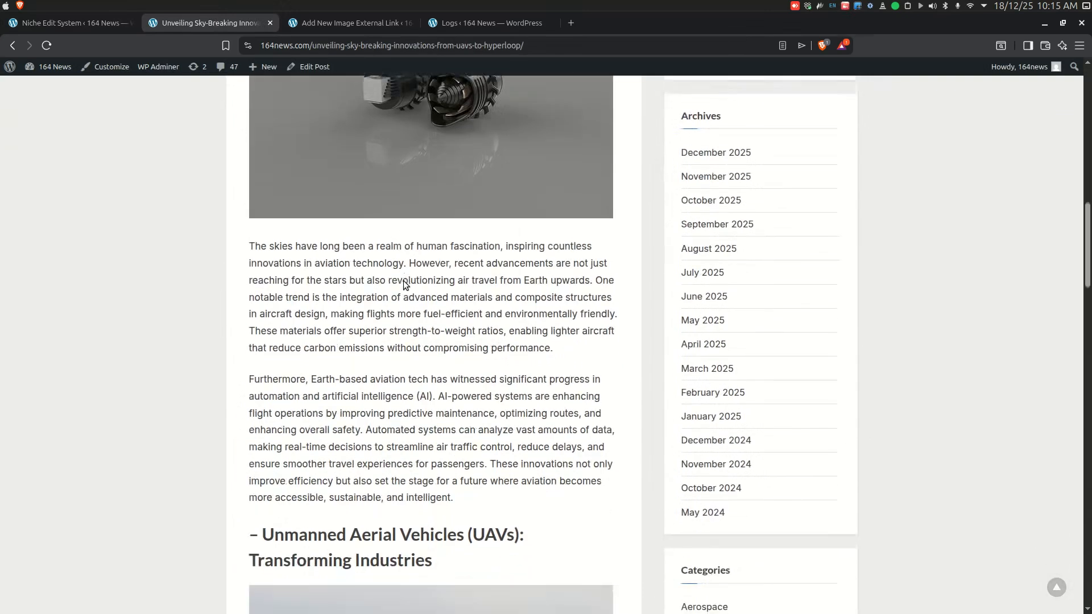
scroll(404, 281, down, 7)
scroll(404, 281, down, 7)
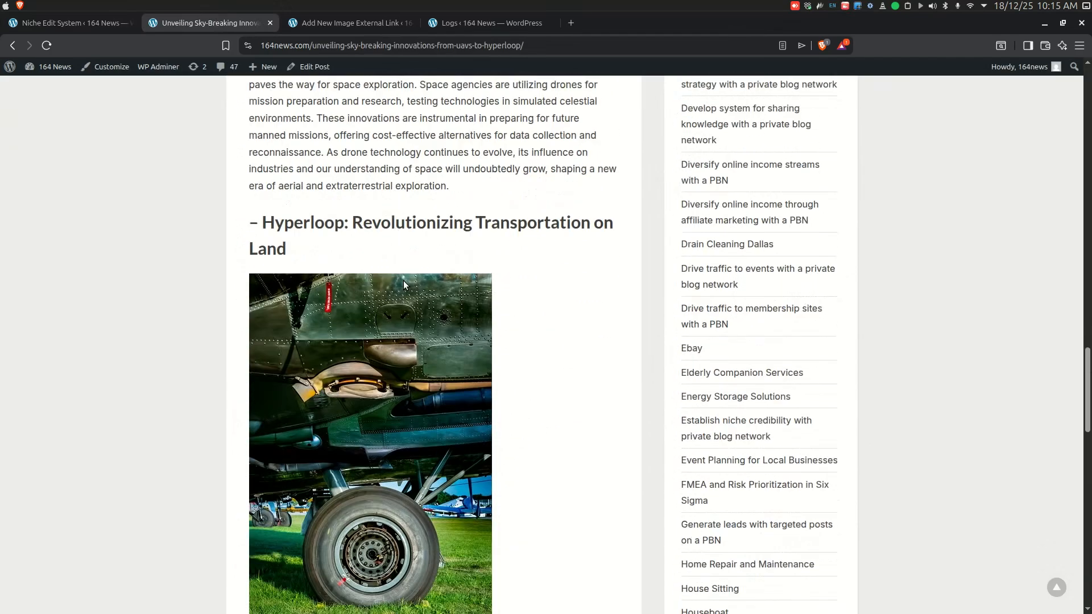
scroll(403, 280, down, 9)
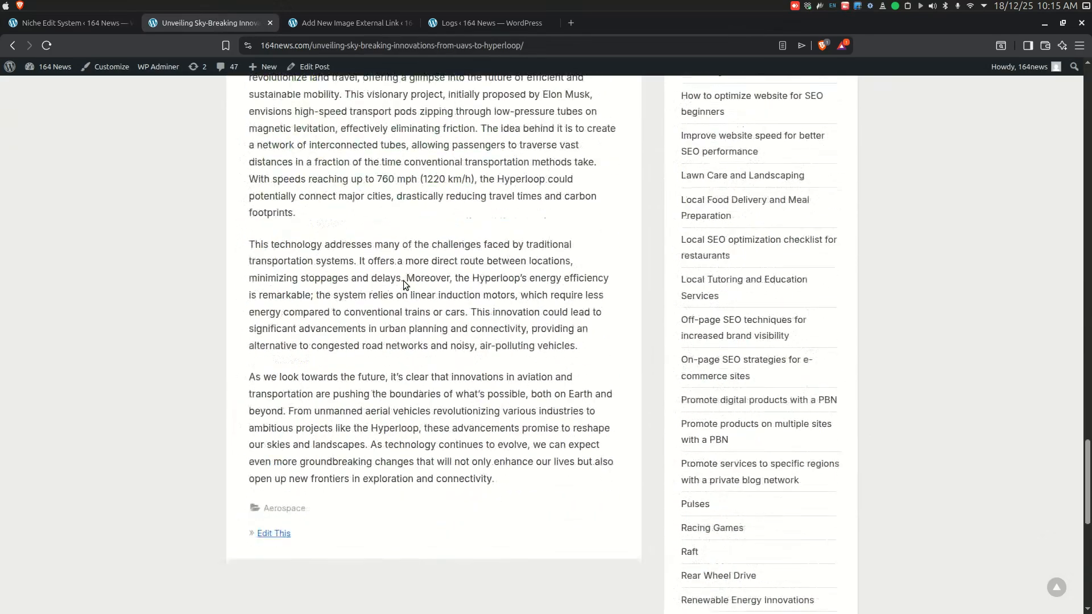
scroll(404, 281, down, 2)
scroll(403, 280, up, 10)
scroll(404, 281, up, 15)
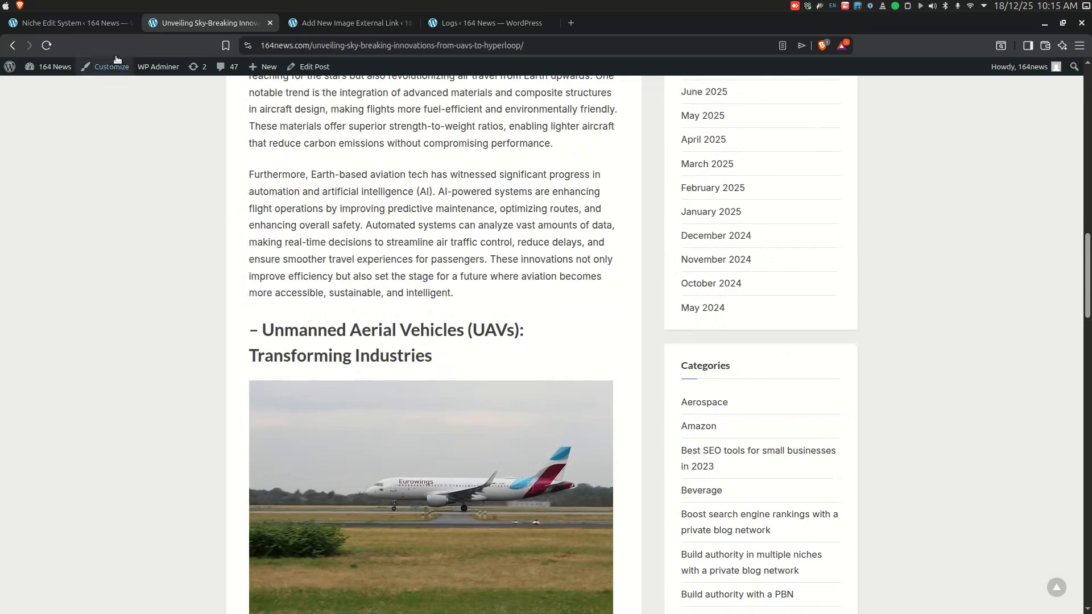
click(80, 25)
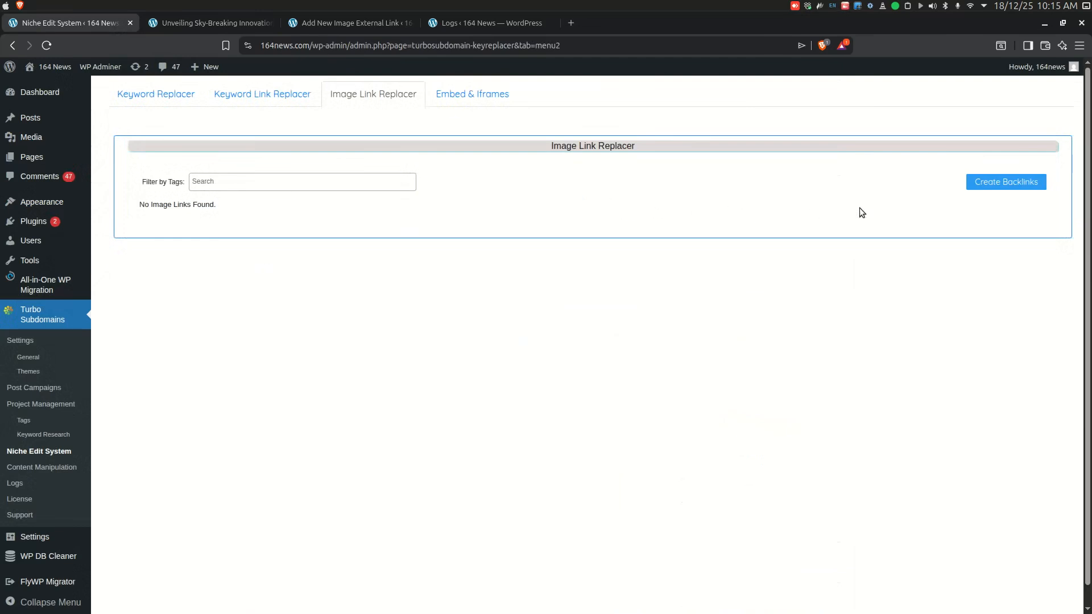
Step: Open the Create Backlinks prompt, dismiss it, and switch to the prepared external image link campaign form
click(1007, 185)
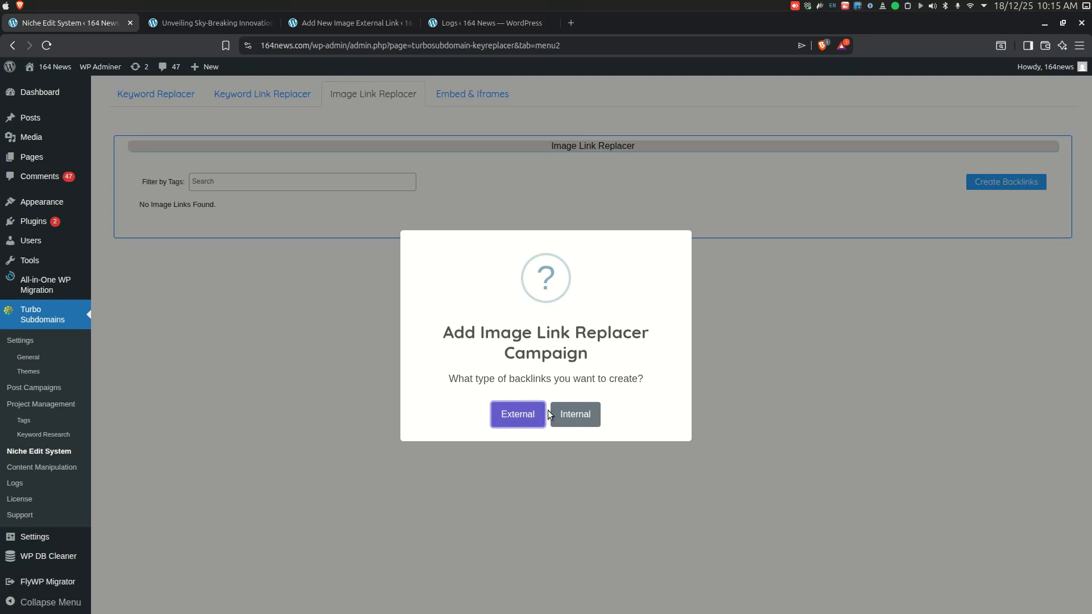
click(742, 292)
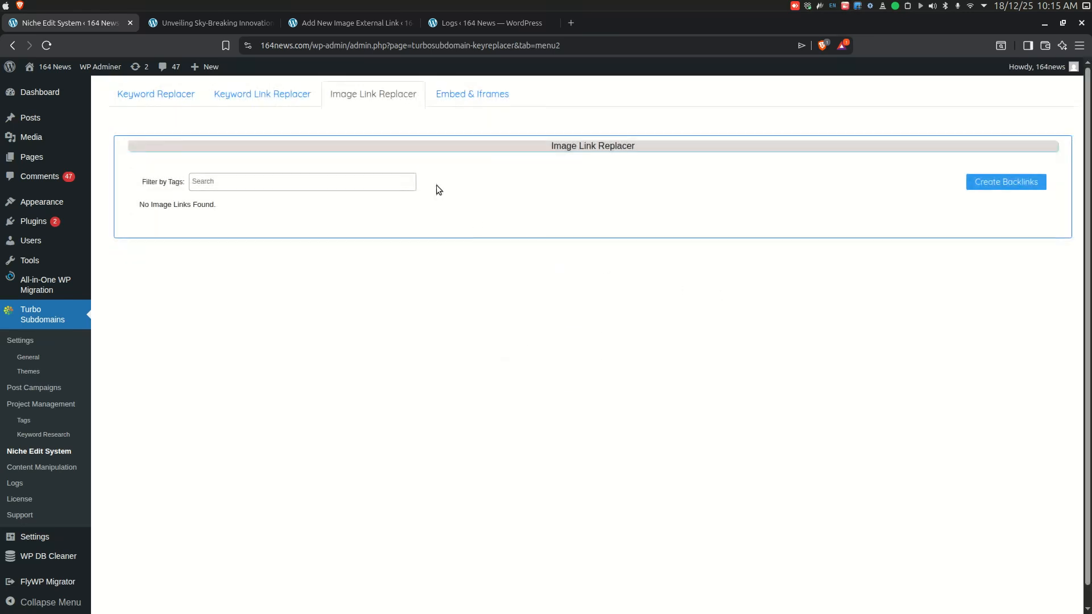
click(348, 23)
scroll(345, 228, up, 2)
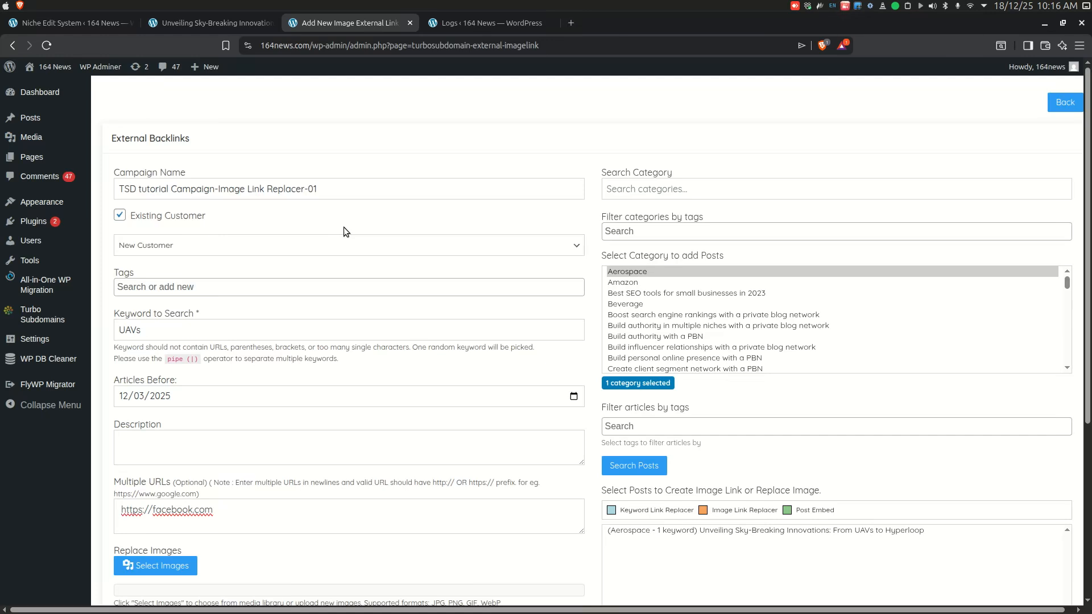
Step: Toggle the Existing Customer option off and back on, briefly viewing the customer name suggestions
click(352, 196)
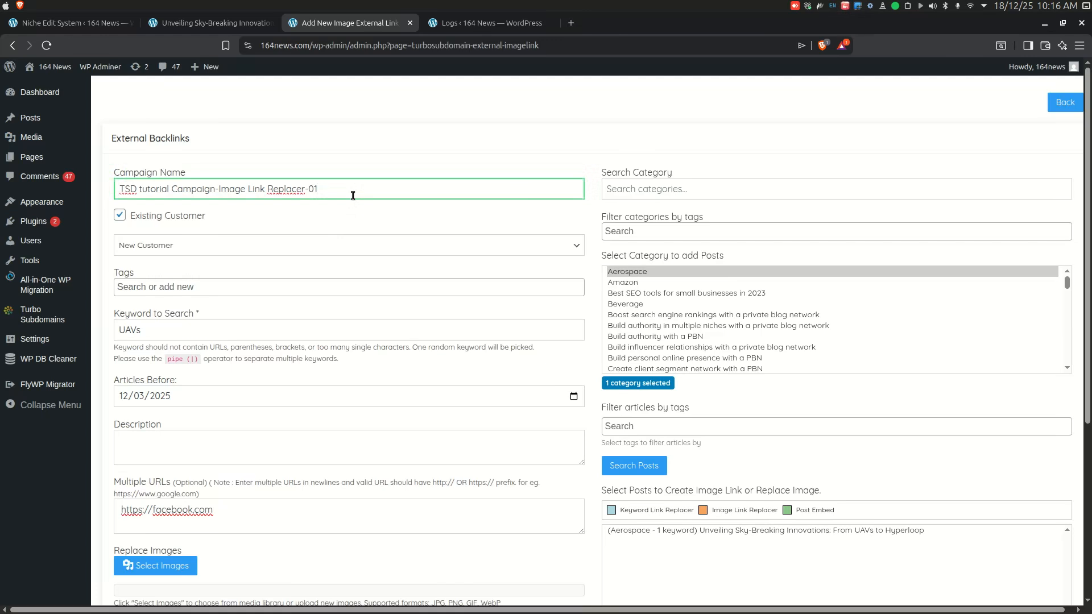
click(333, 238)
click(332, 238)
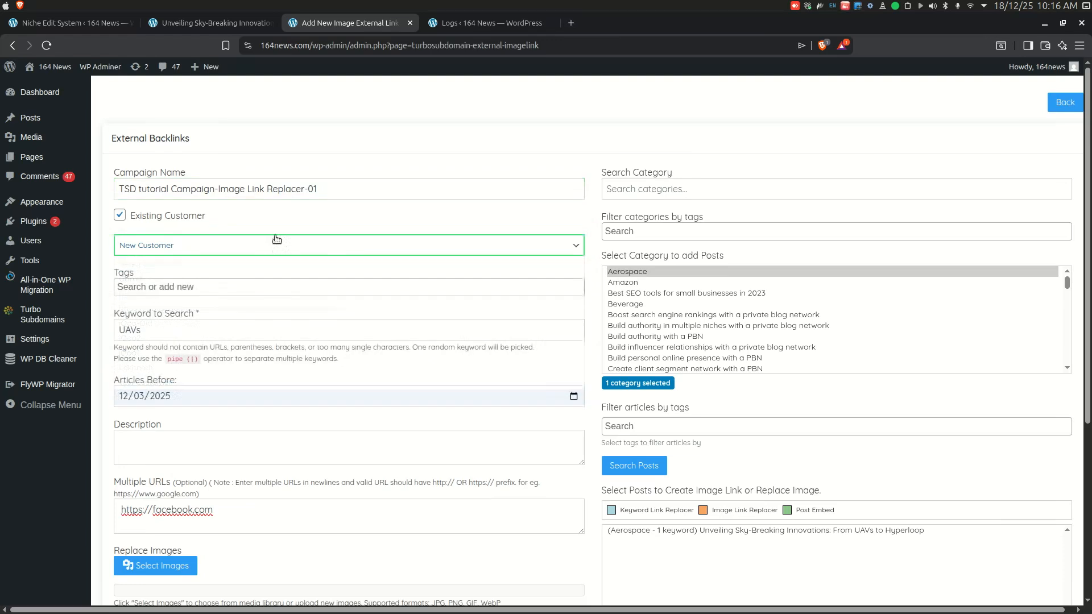
click(119, 215)
click(143, 261)
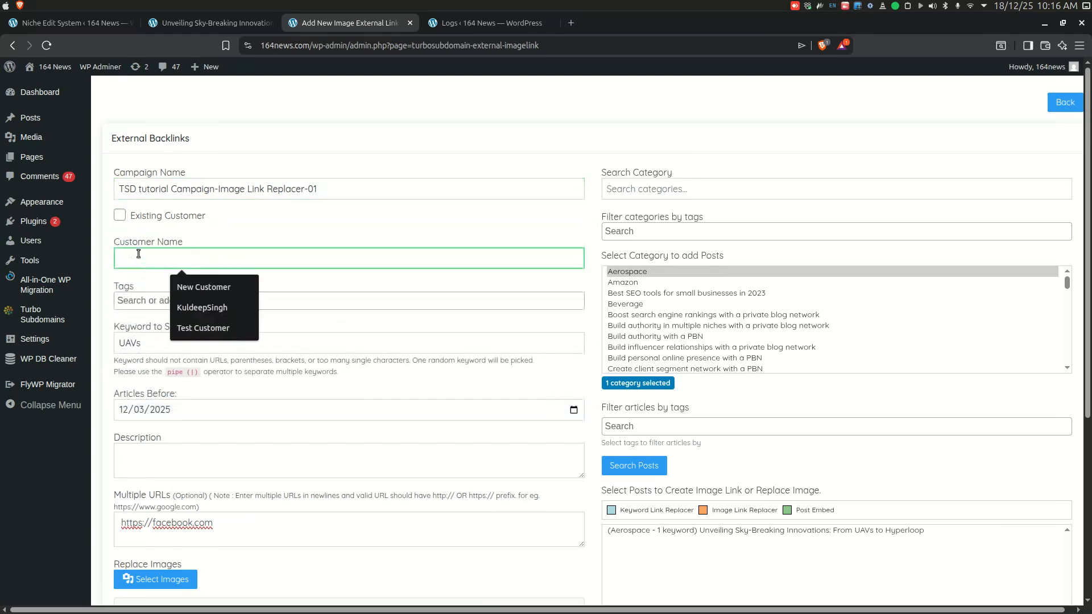
click(120, 215)
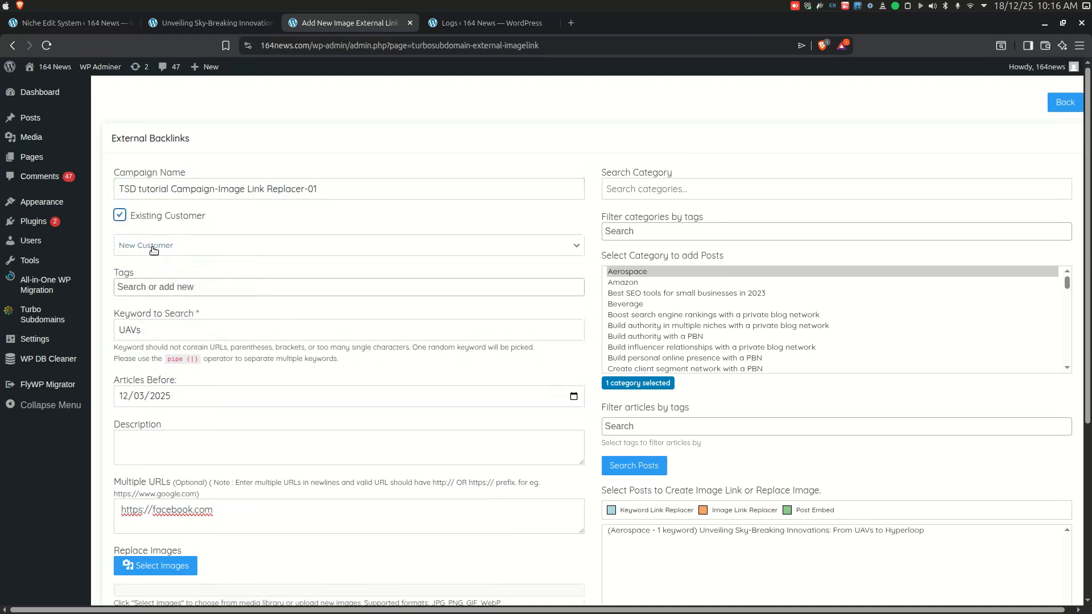
Step: Go over the Tags, Keyword to Search, Articles Before, Description and Multiple URLs fields
click(175, 287)
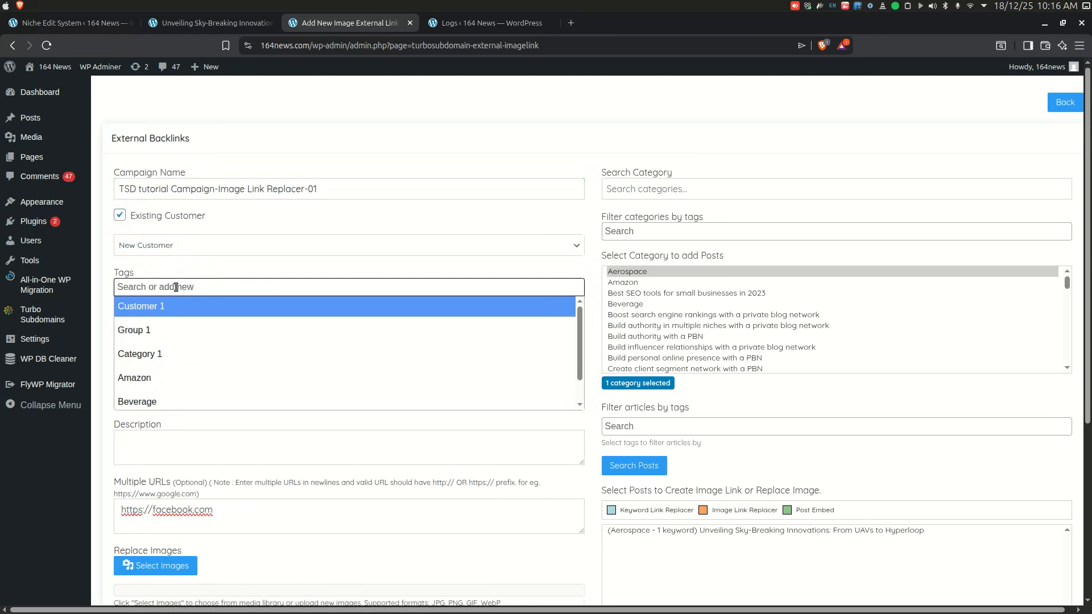
click(176, 288)
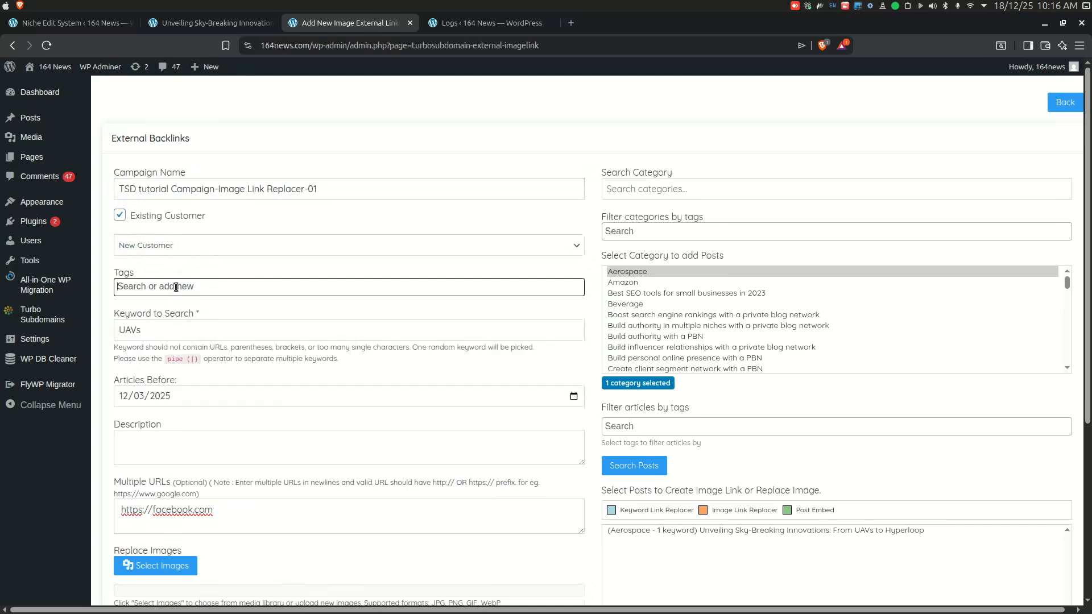
click(188, 330)
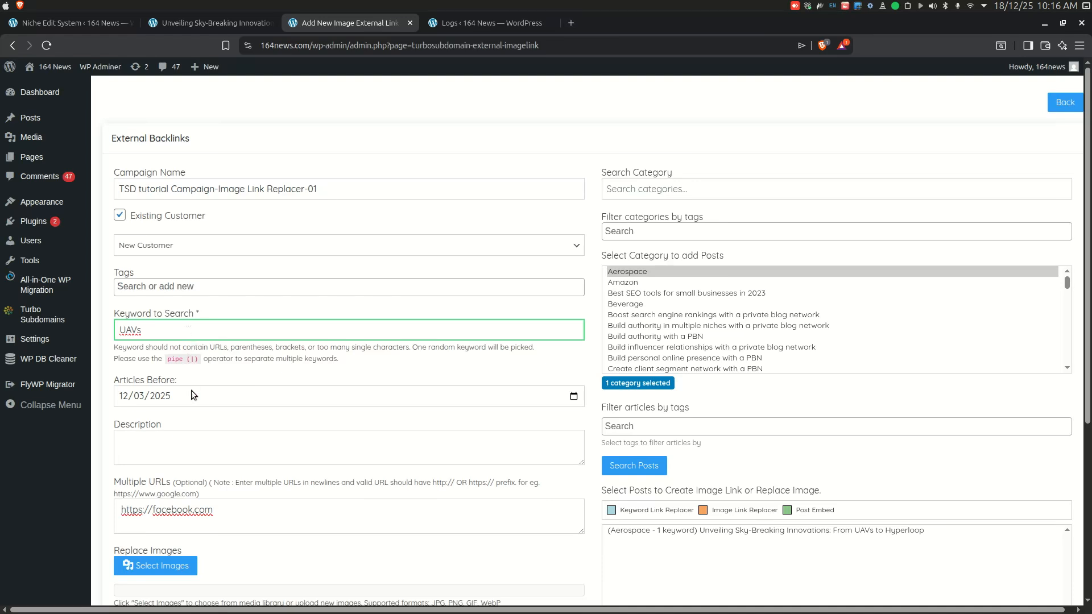
click(229, 371)
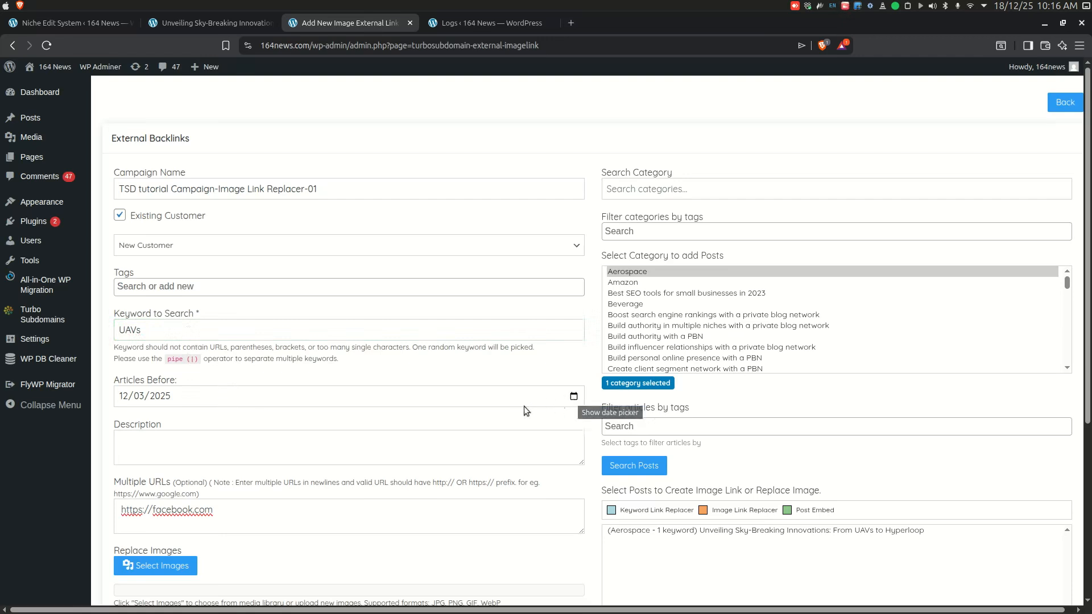
click(301, 449)
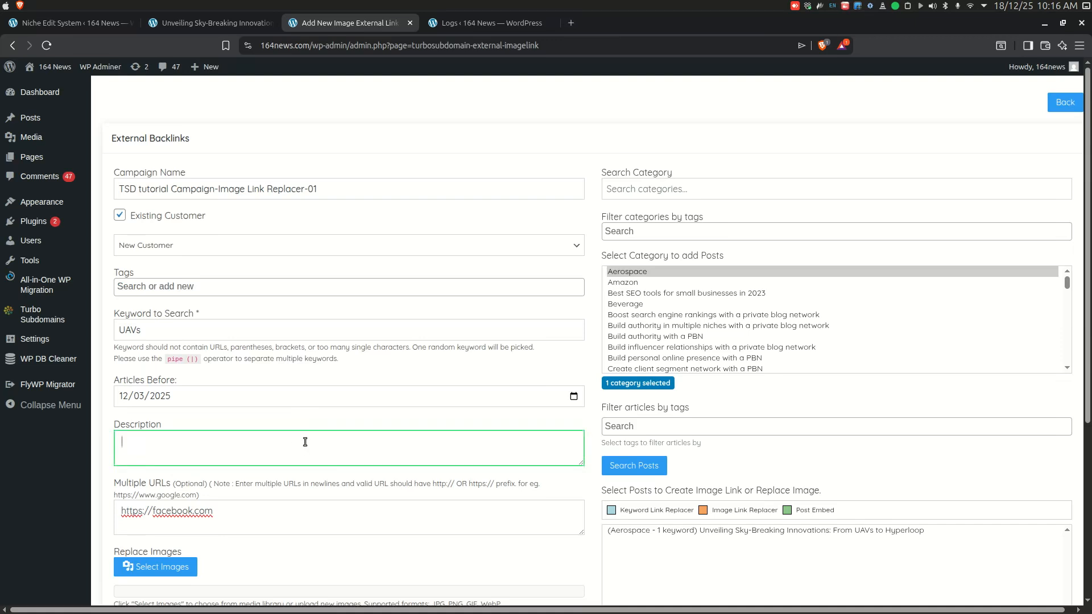
scroll(304, 441, down, 3)
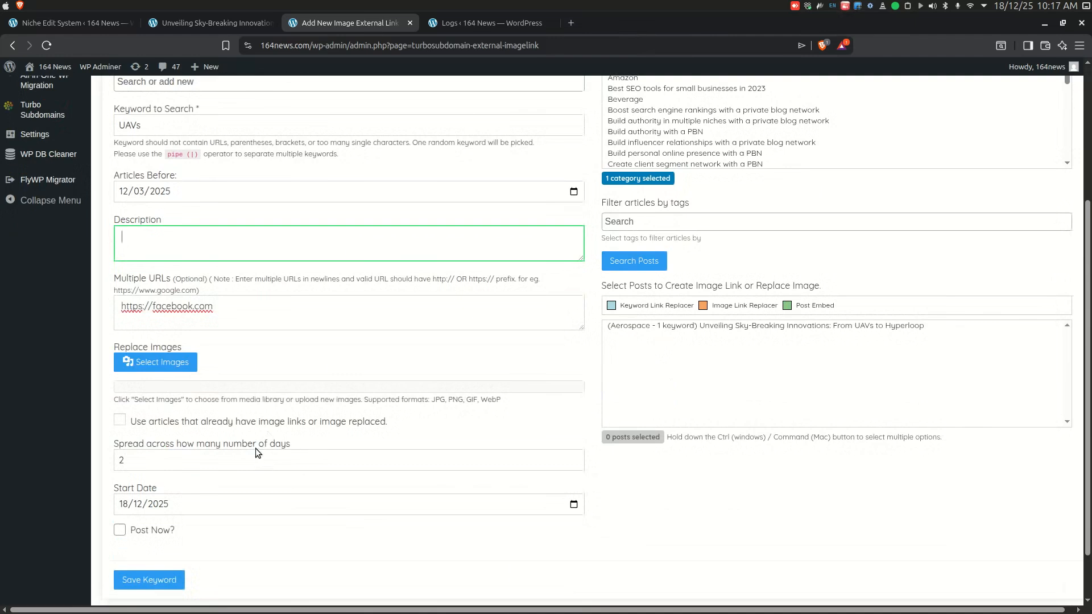
click(234, 308)
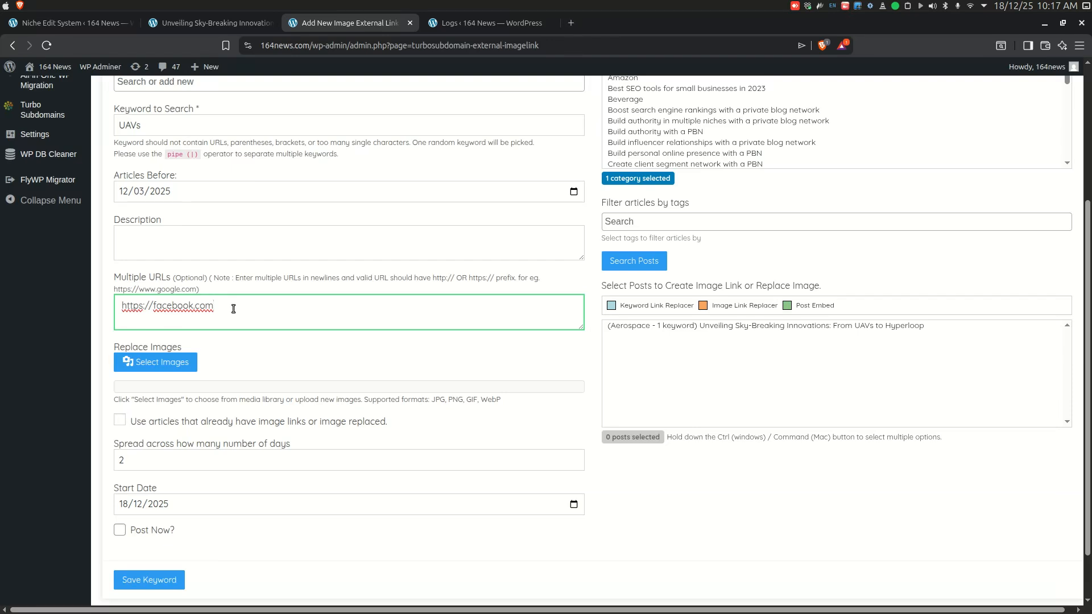
Step: Choose the colourful 'Search' image from the media library as the replacement image
click(173, 365)
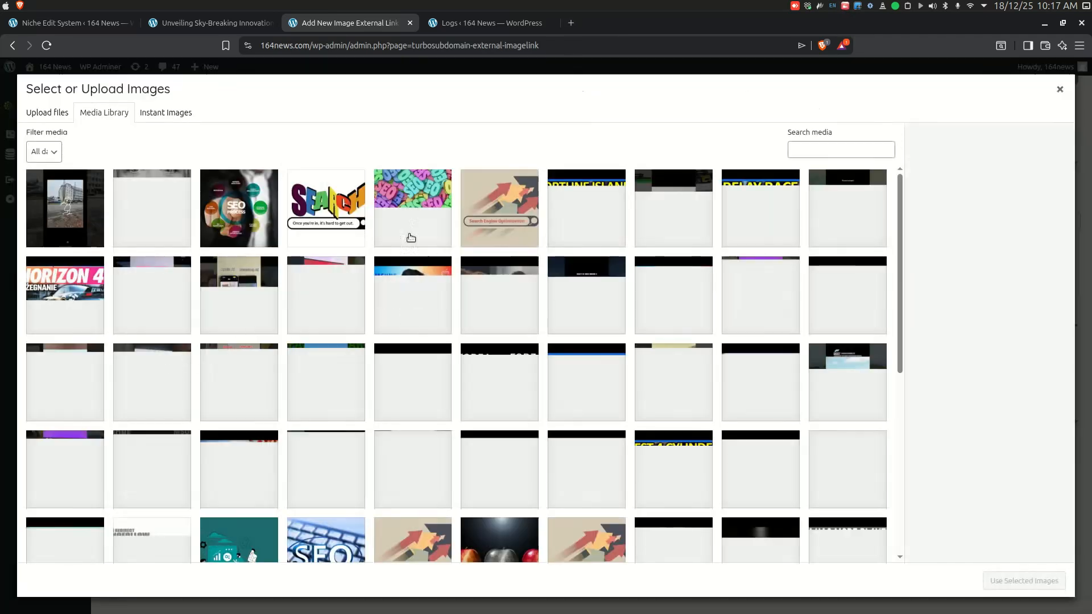
click(315, 208)
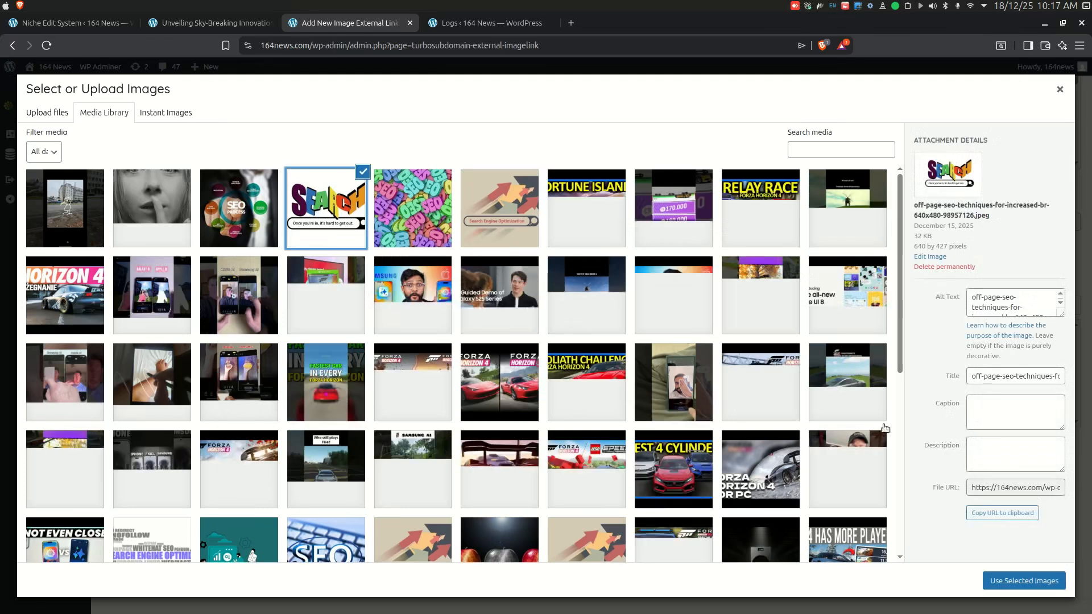
click(1023, 581)
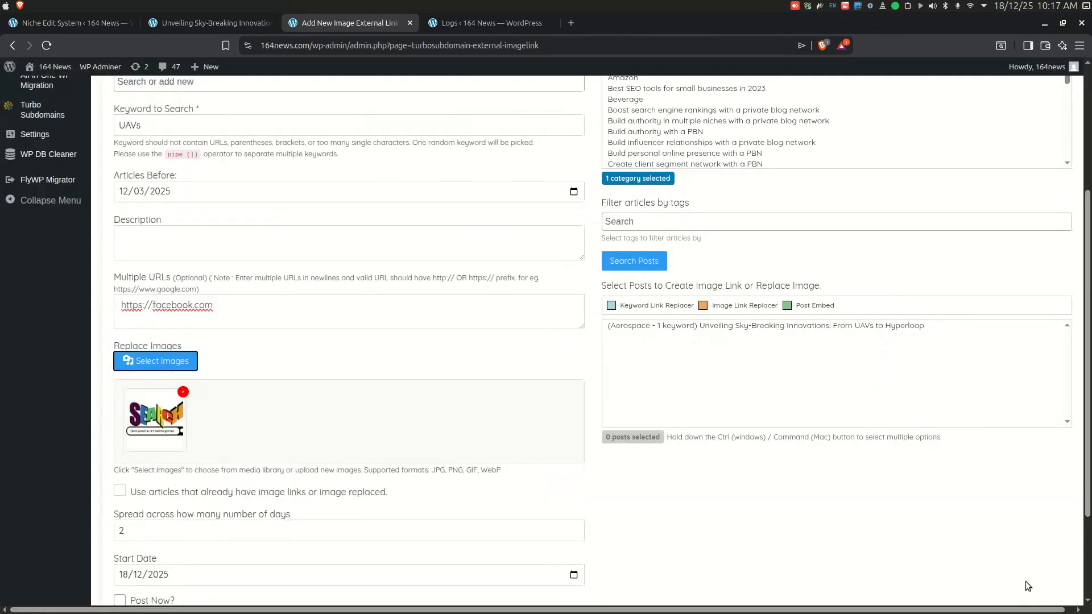
Step: Review the scheduling options and enable Post Now for the campaign
scroll(250, 364, down, 3)
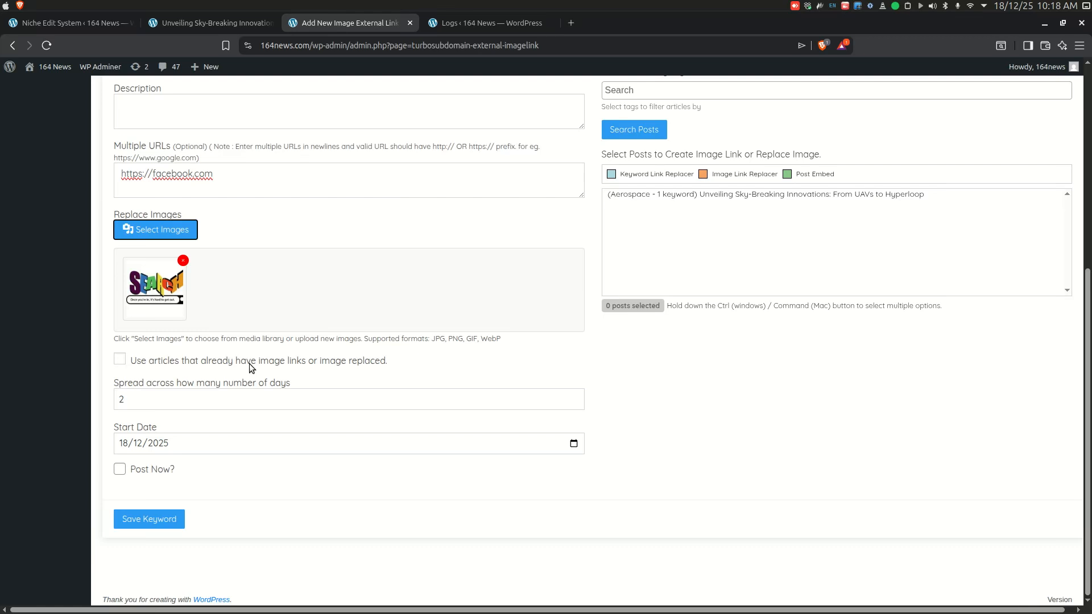
click(122, 365)
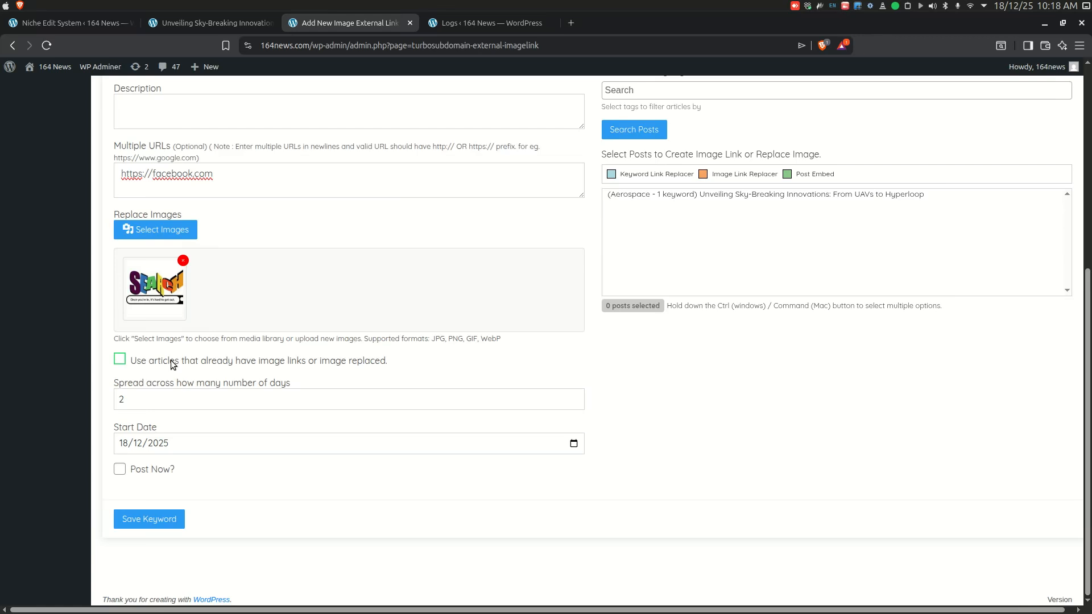
click(170, 397)
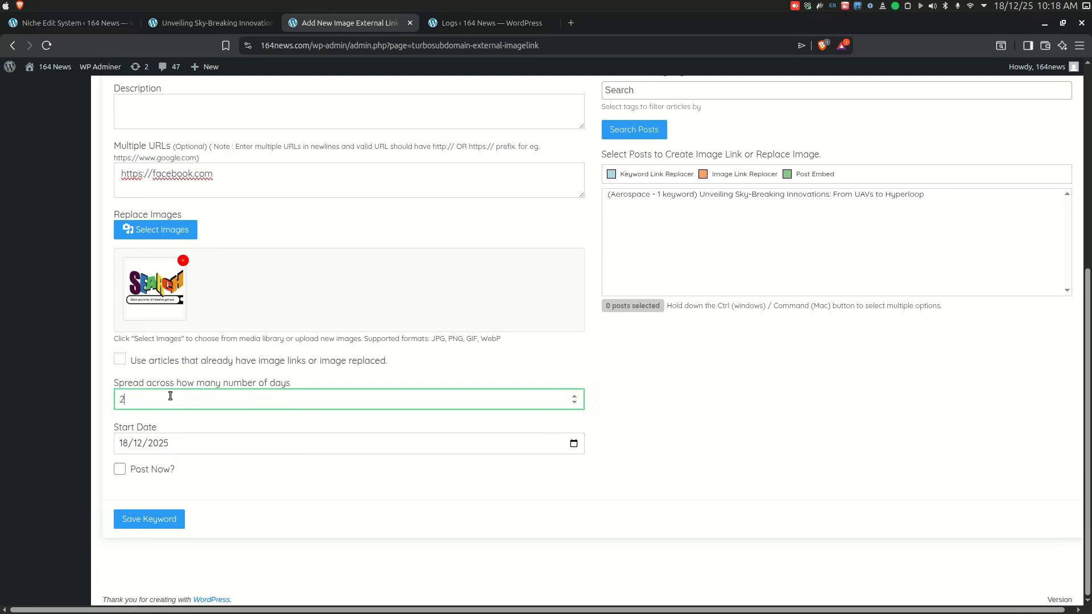
click(188, 448)
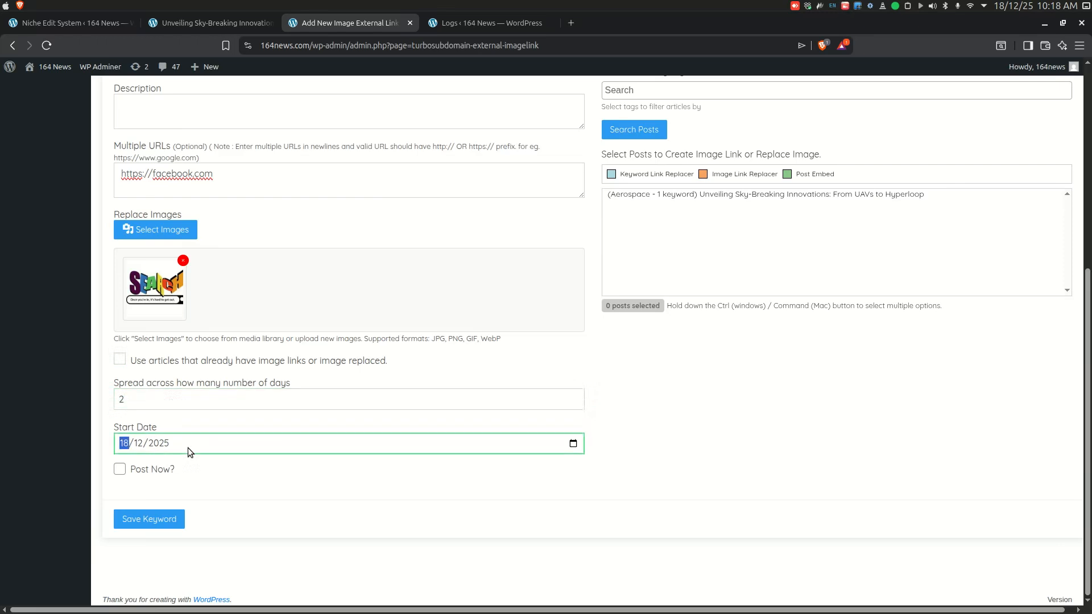
click(120, 472)
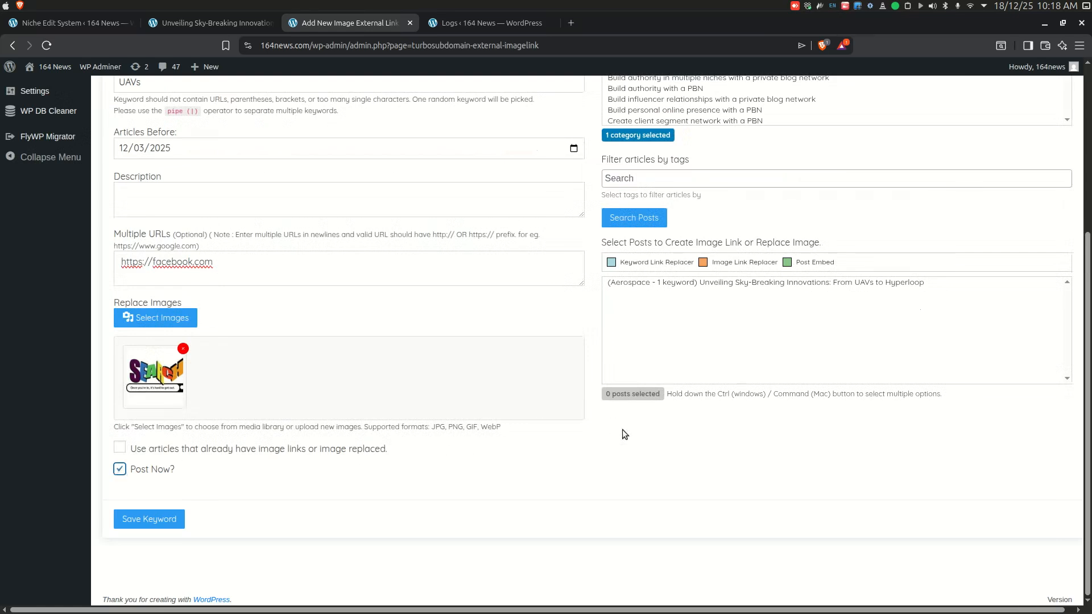
Step: Select the Aerospace category and the 'Unveiling Sky-Breaking Innovations: From UAVs to Hyperloop' post for the campaign
scroll(623, 430, up, 5)
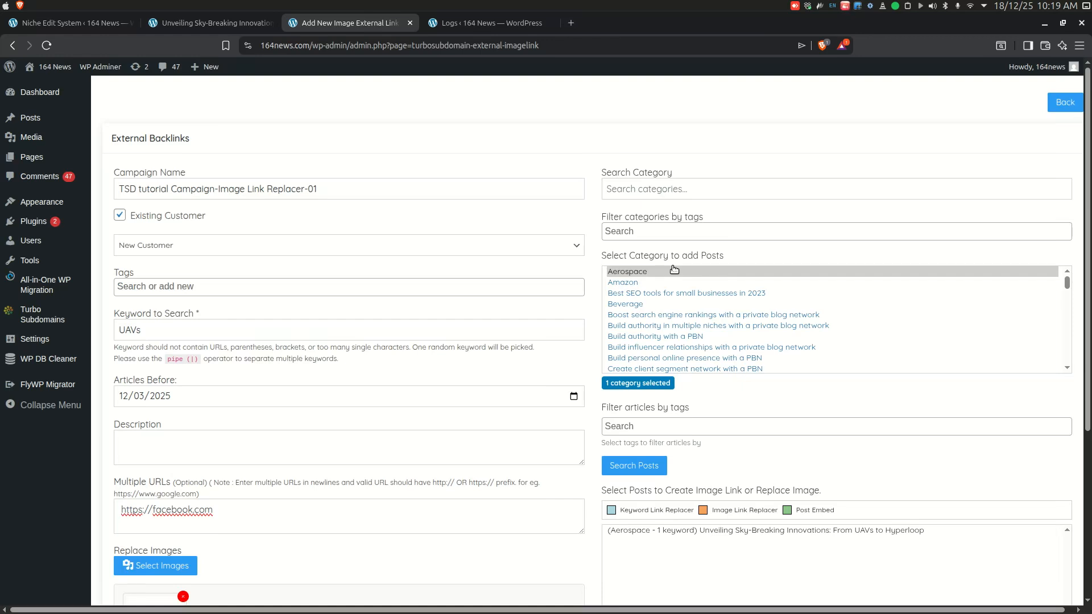
click(640, 273)
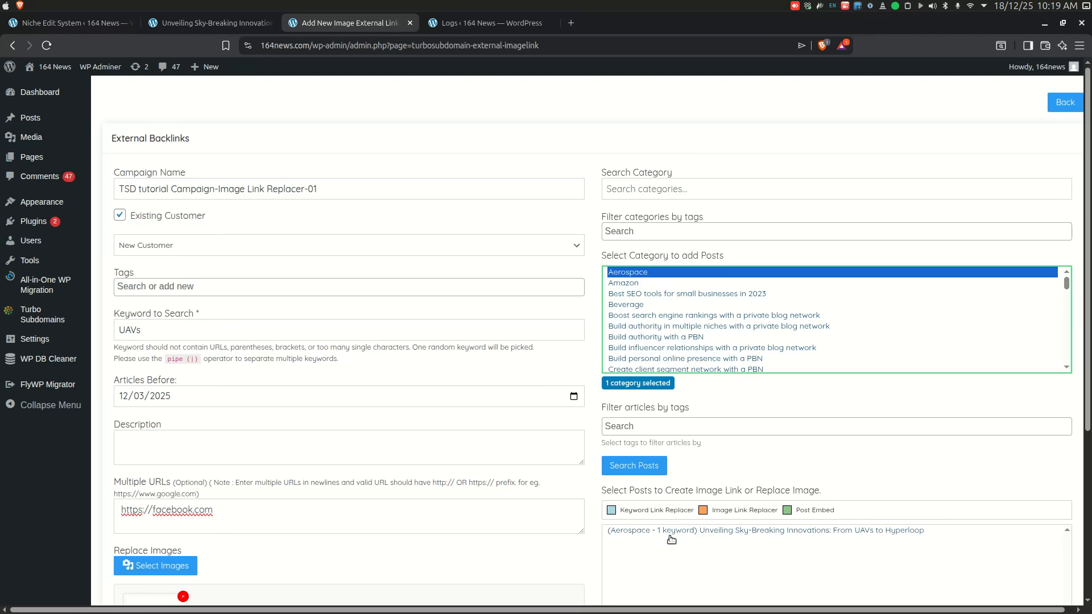
scroll(685, 514, down, 4)
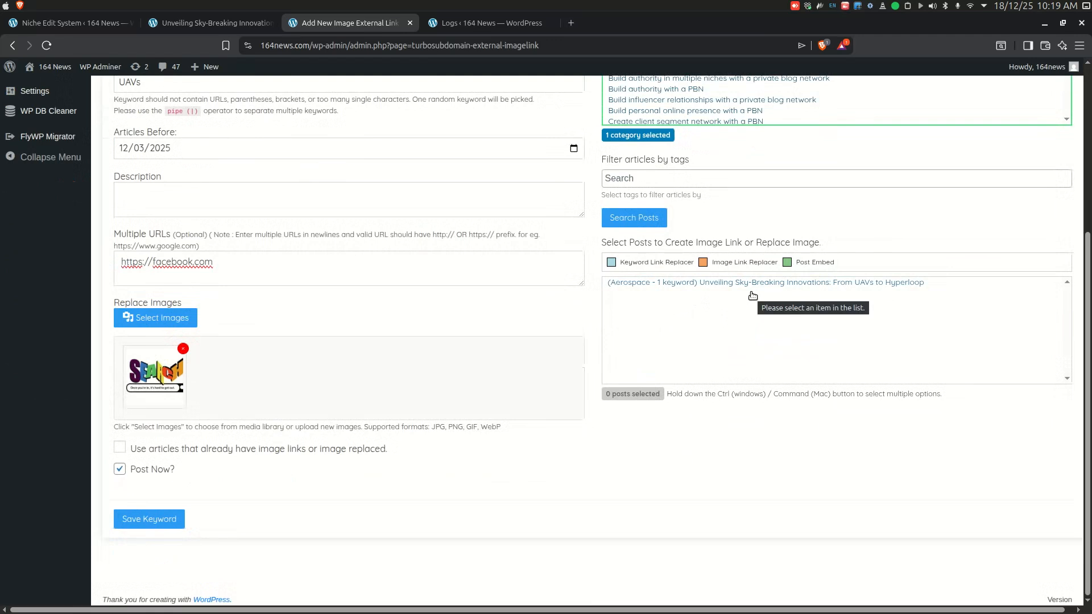
click(748, 287)
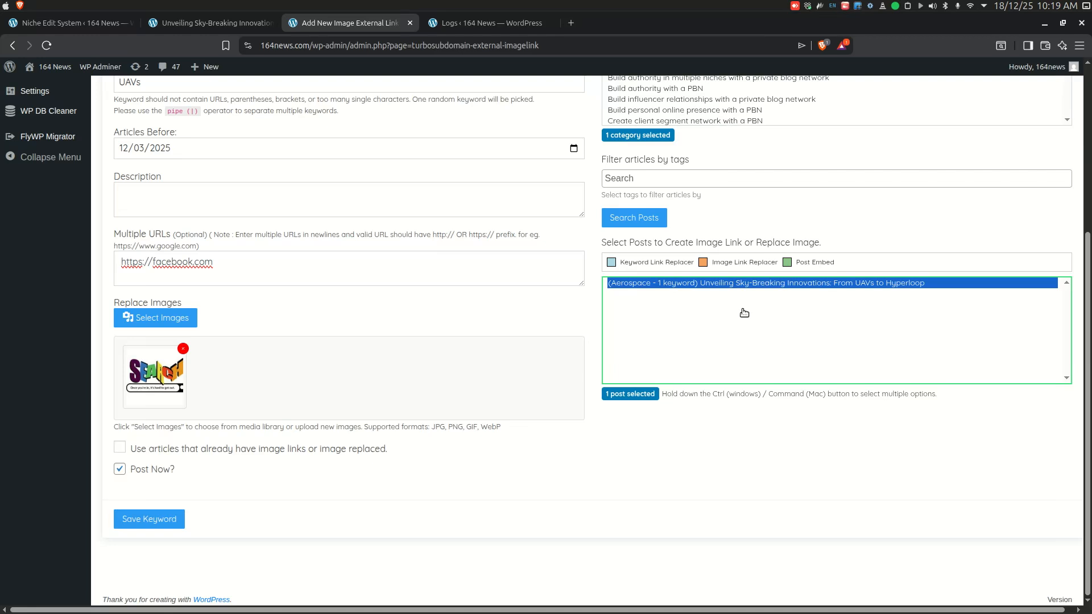
Step: Save the image link campaign and open the background process logs
click(132, 520)
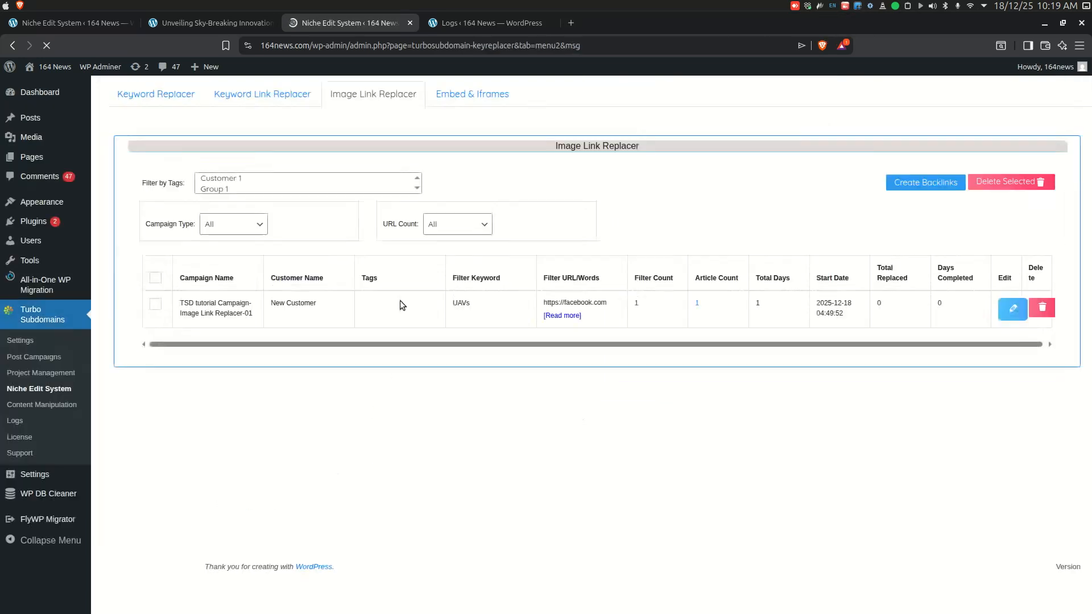
click(477, 25)
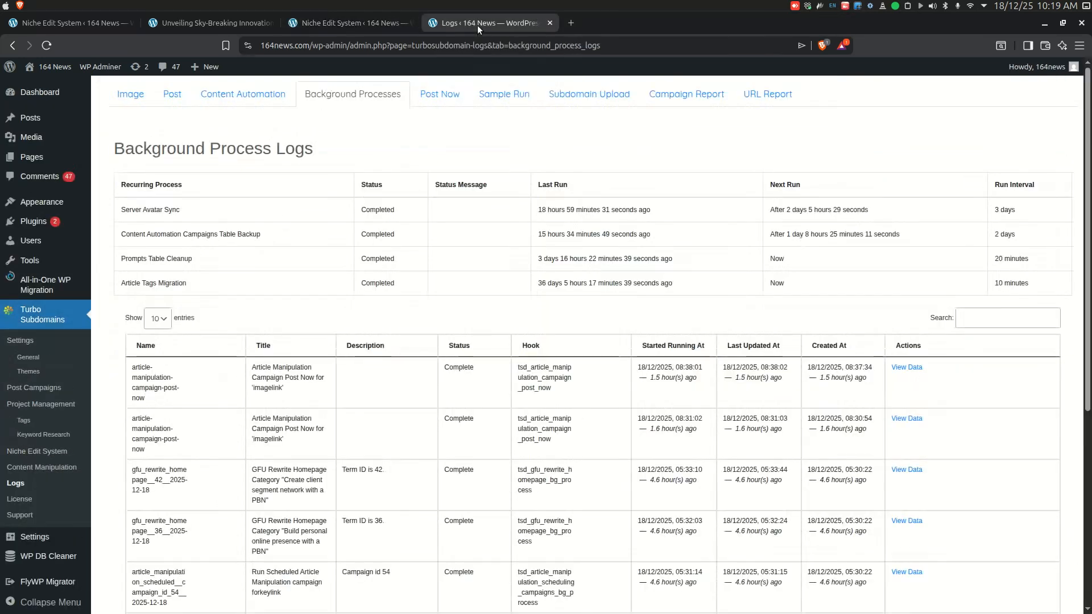
Step: Reload the background process logs to check the image link campaign's Post Now job
click(46, 45)
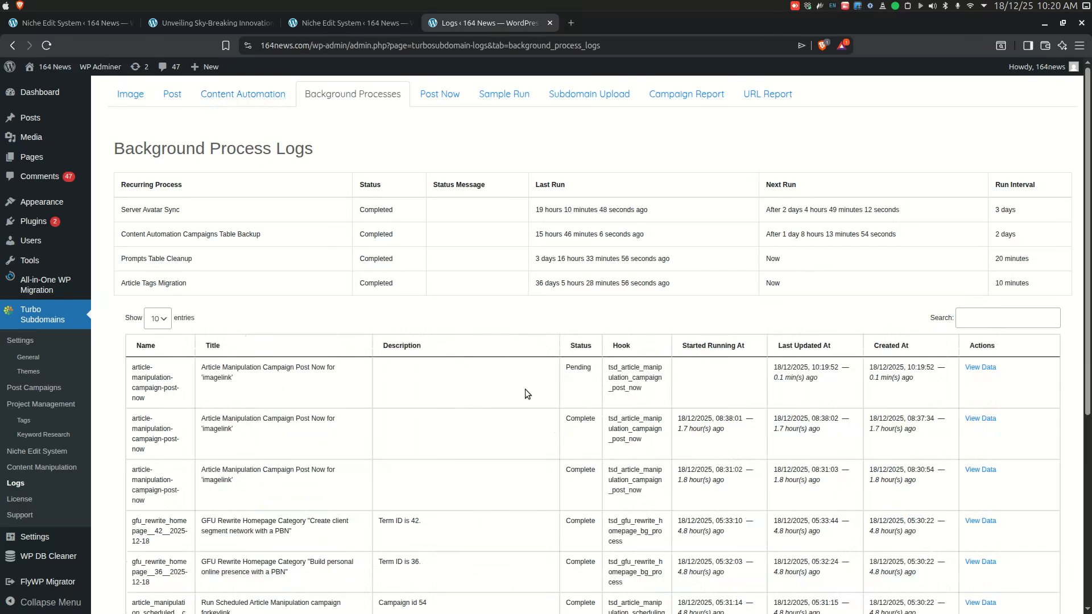
click(46, 45)
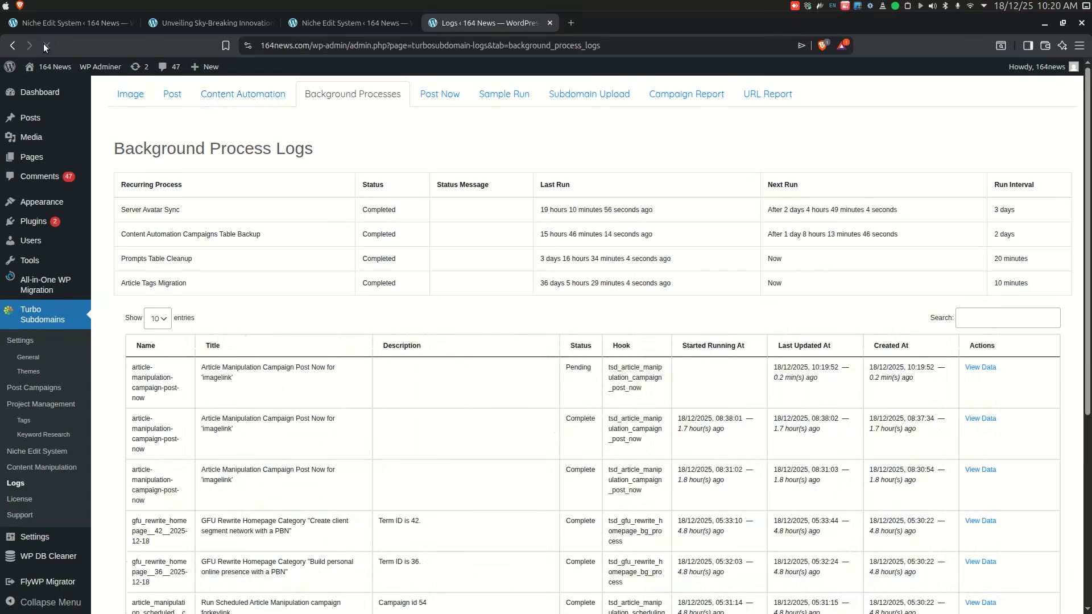
click(45, 45)
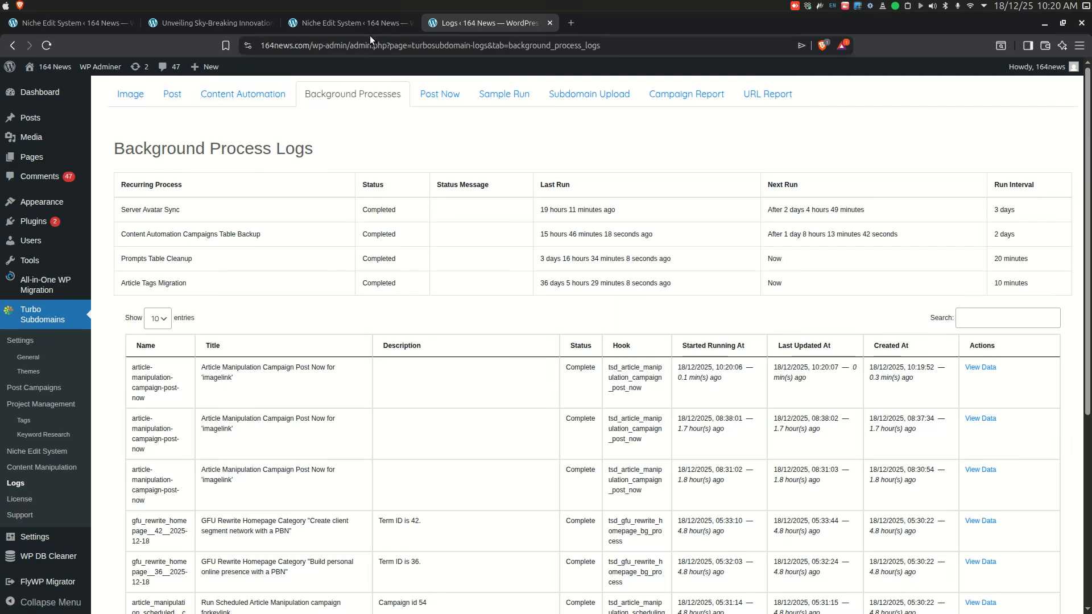
Step: Reload the Image Link Replacer campaign list and open the campaign's article from its article count
click(343, 24)
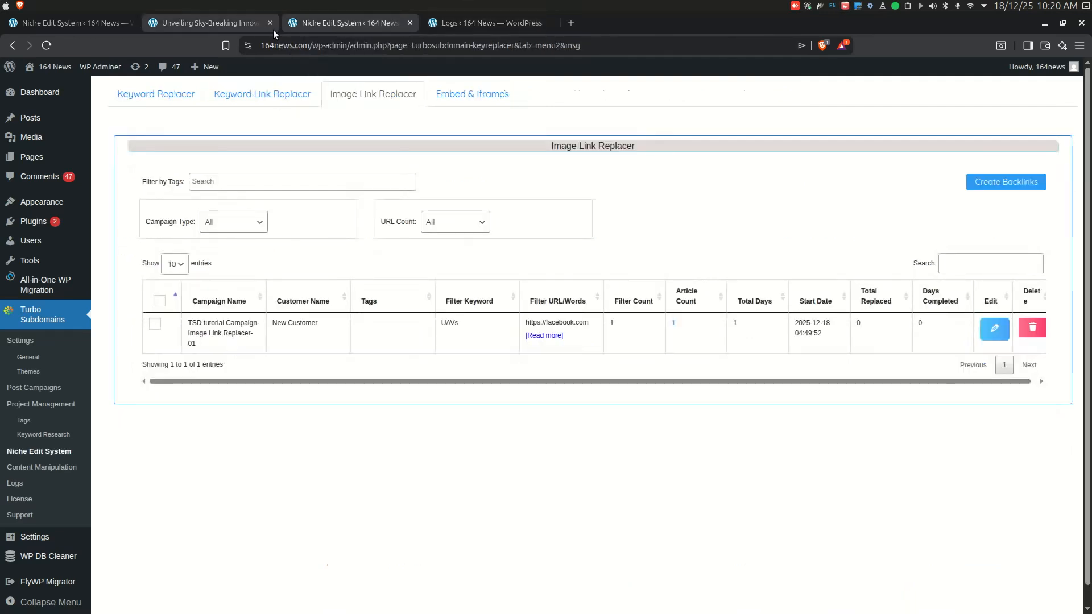
click(47, 46)
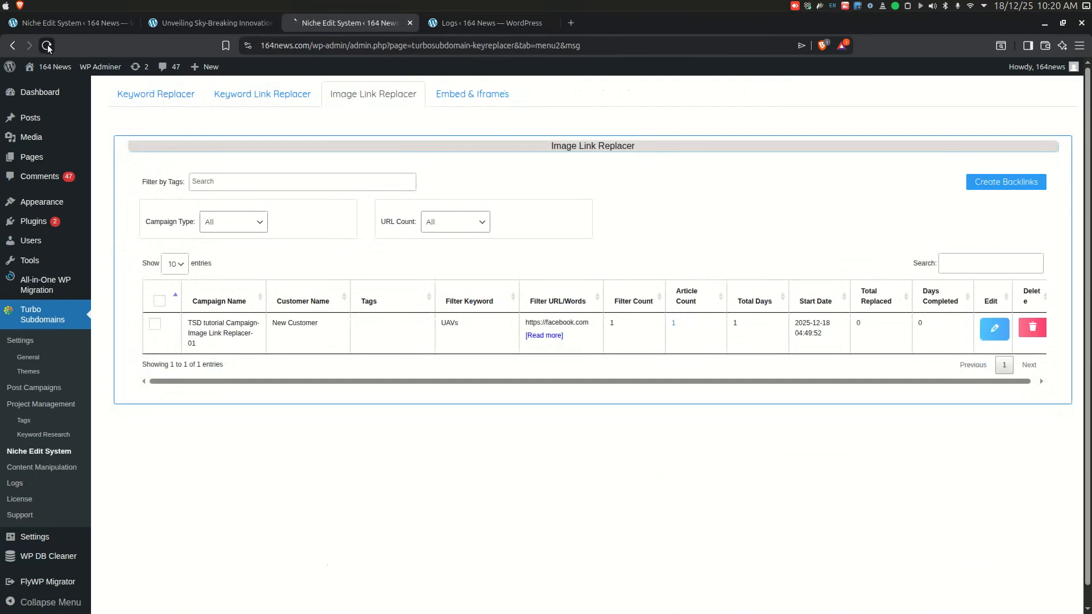
click(673, 322)
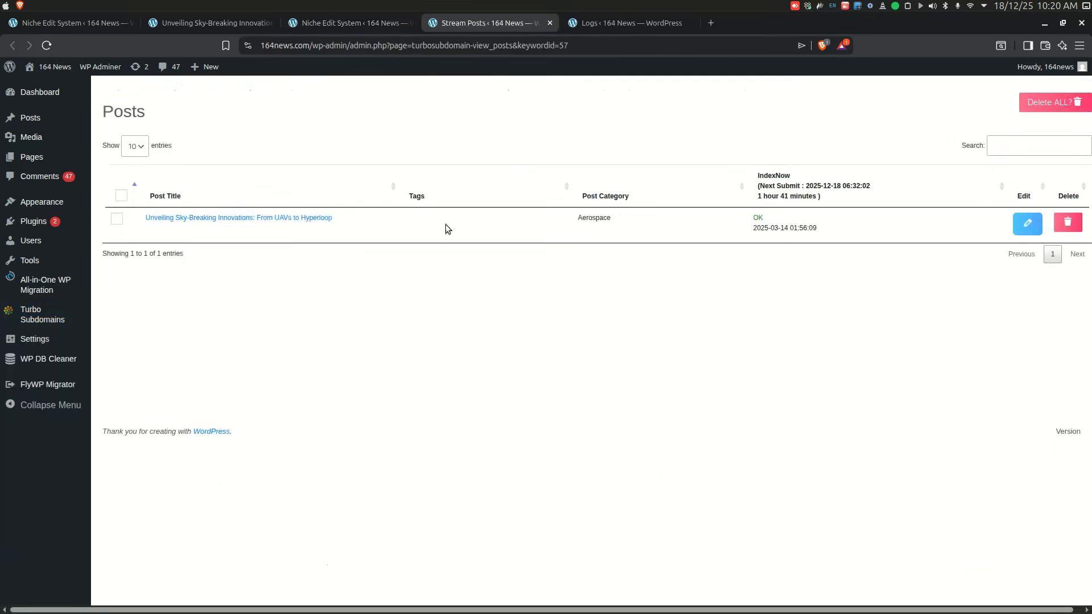
click(302, 219)
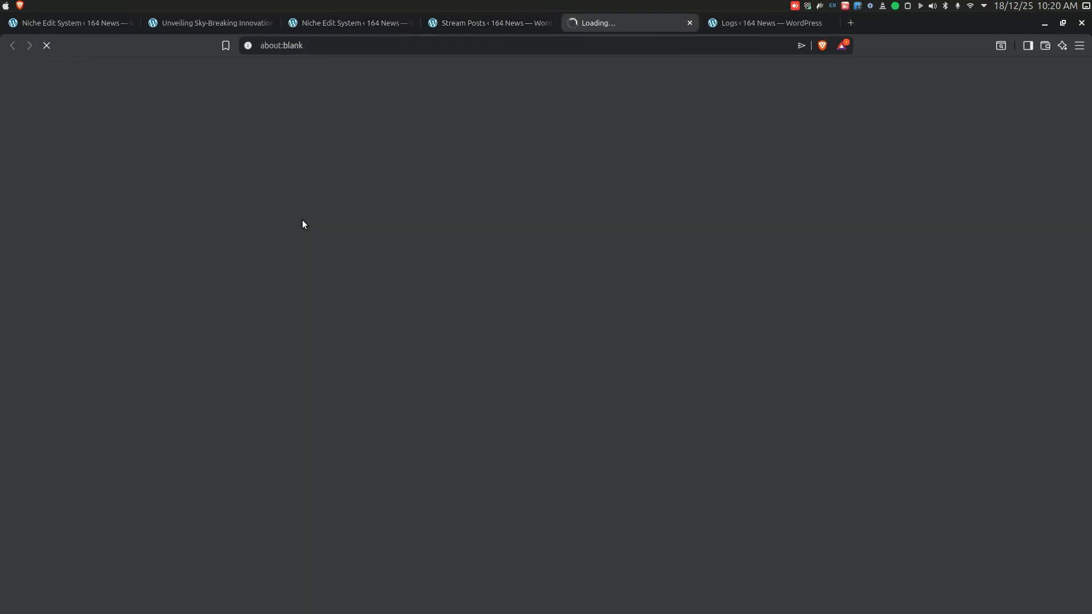
Step: Scroll to the replaced Search image in the article and follow its link to verify the backlink
scroll(487, 309, down, 7)
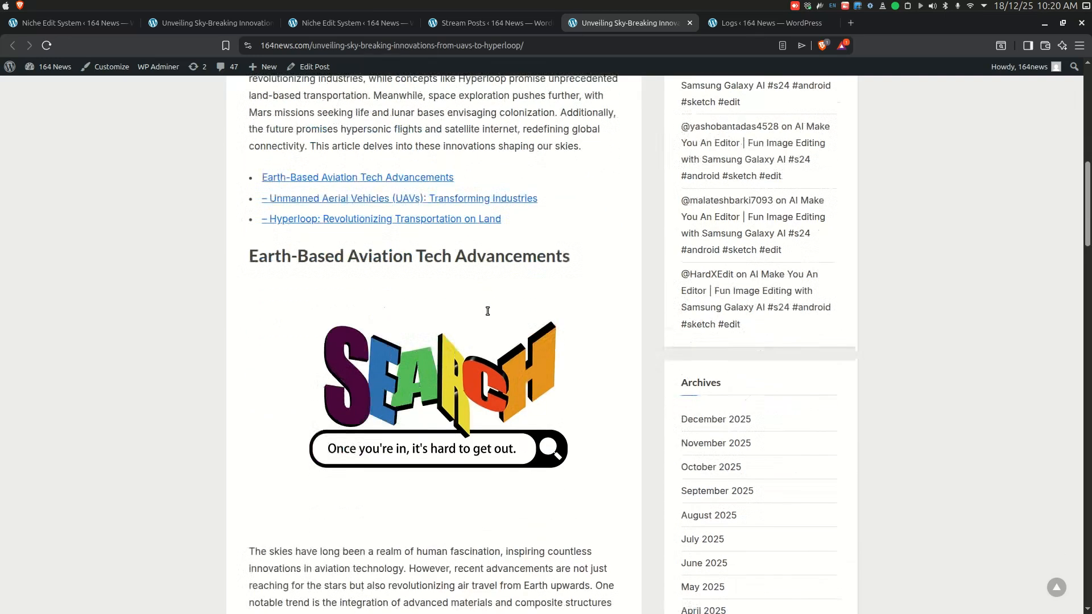
scroll(488, 311, down, 1)
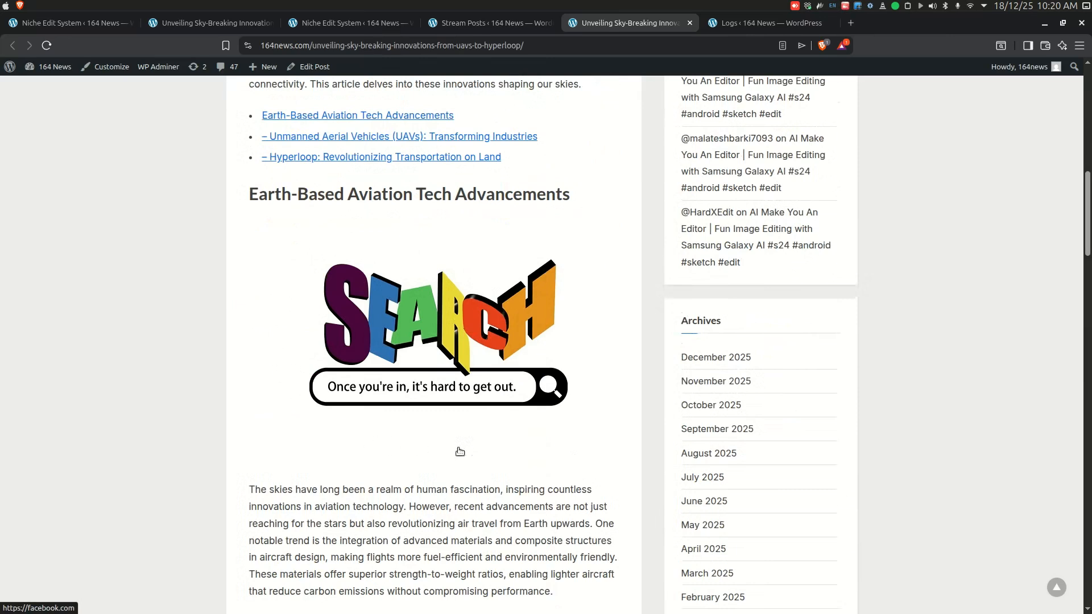
click(435, 322)
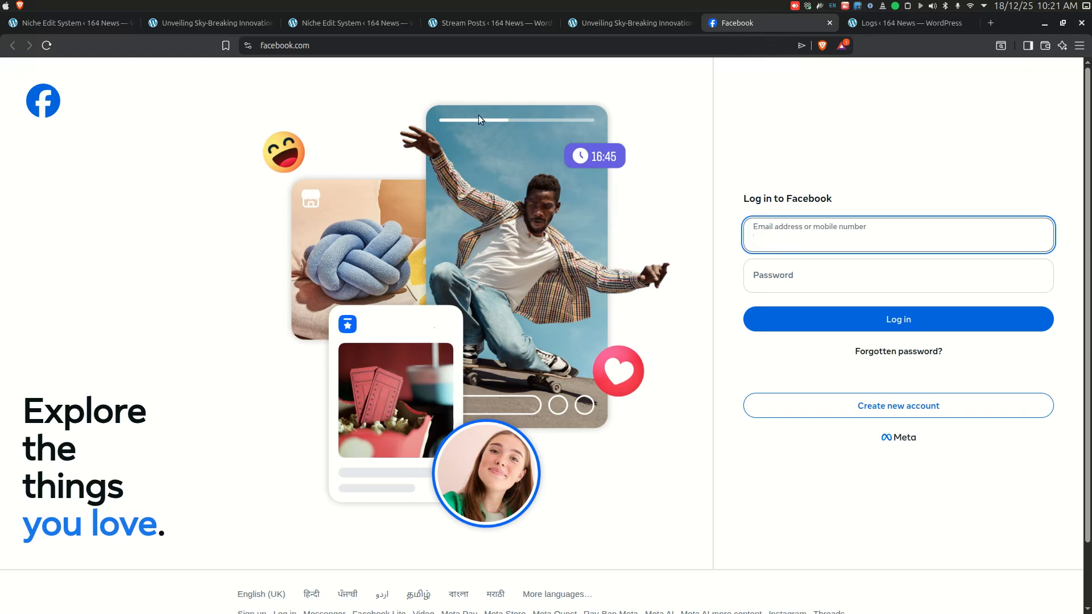
click(609, 23)
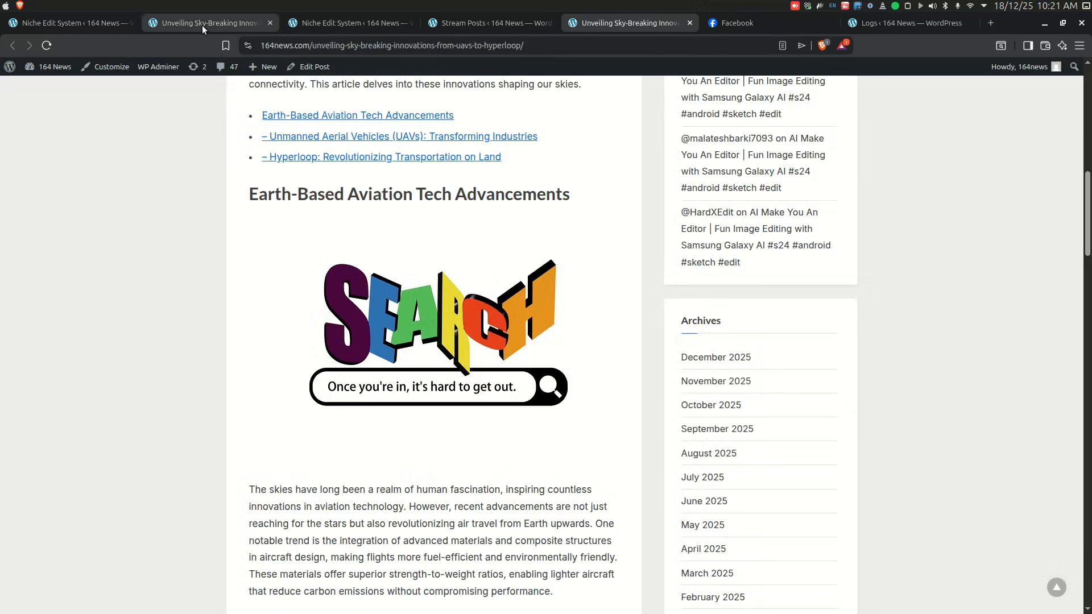
click(323, 25)
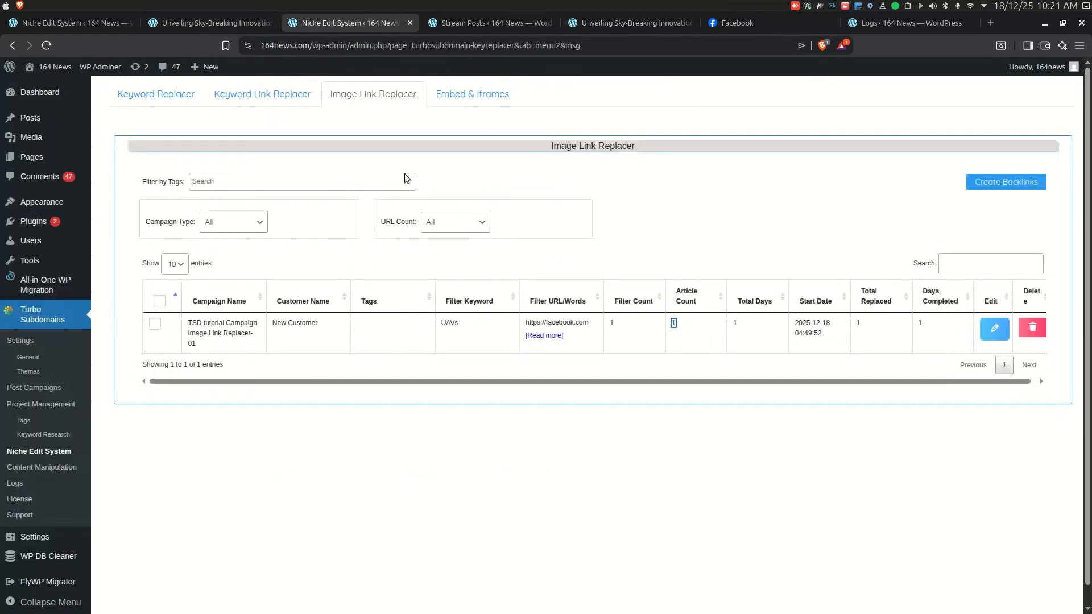
click(985, 185)
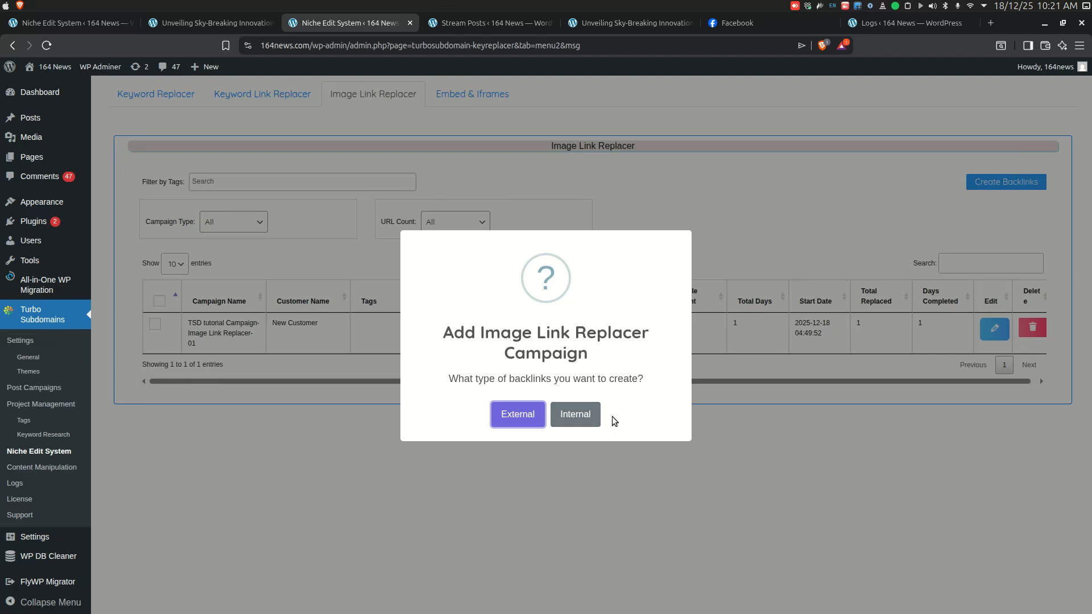
click(608, 470)
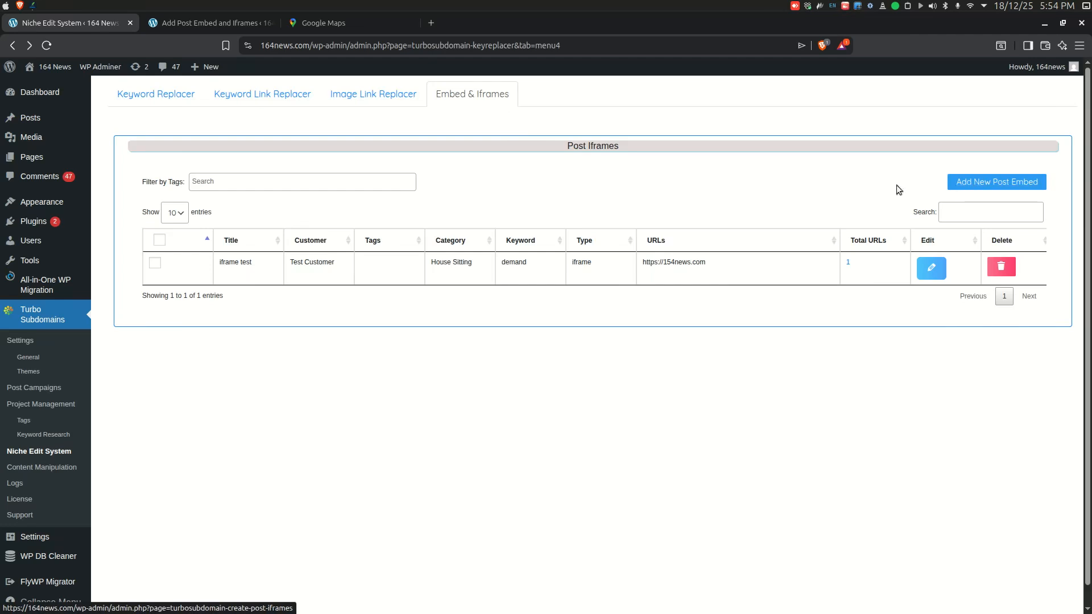
Step: Review the embed title, customer, tags, keyword, date and description fields of the Post Embed & Iframes form
click(202, 25)
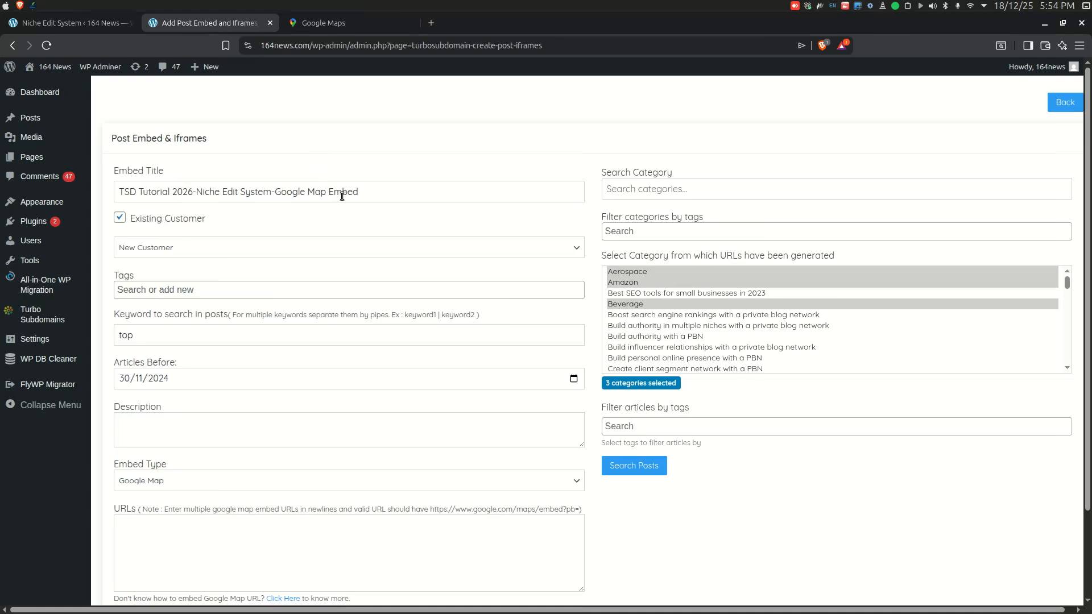
click(381, 196)
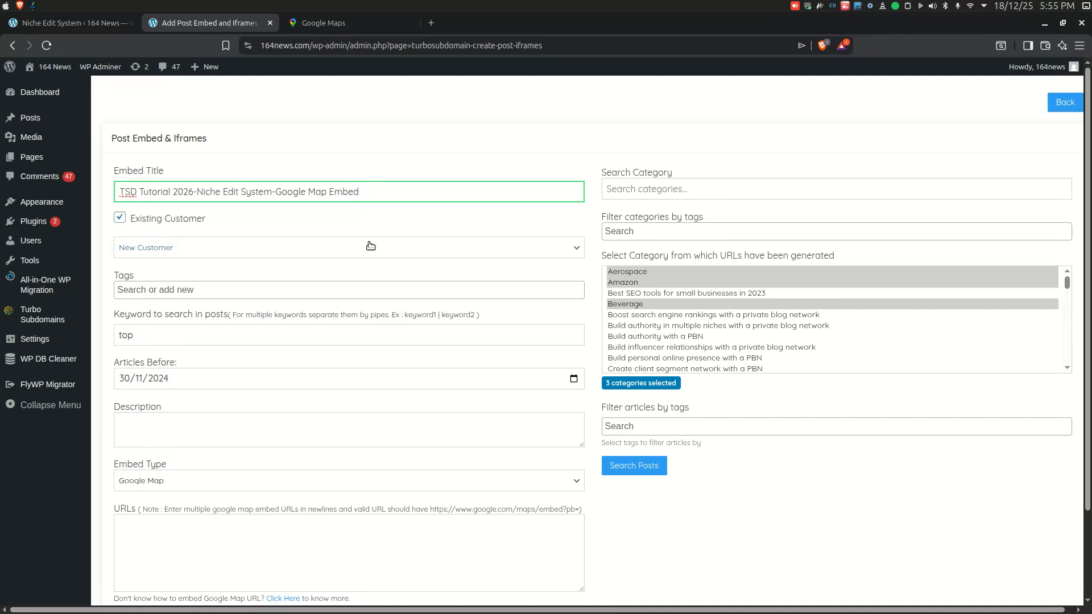
click(358, 293)
click(358, 293)
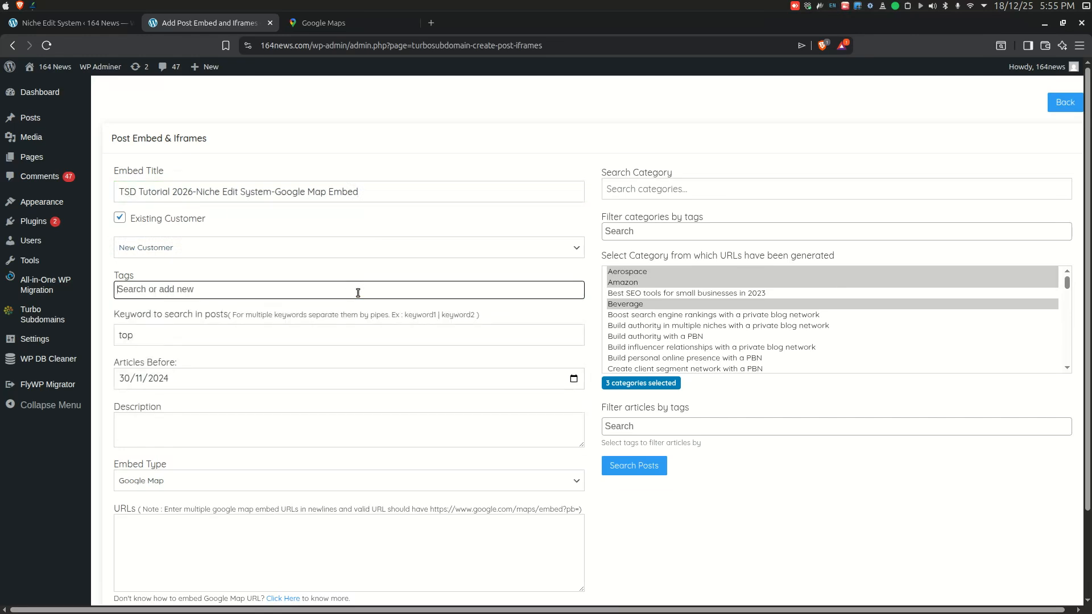
click(340, 334)
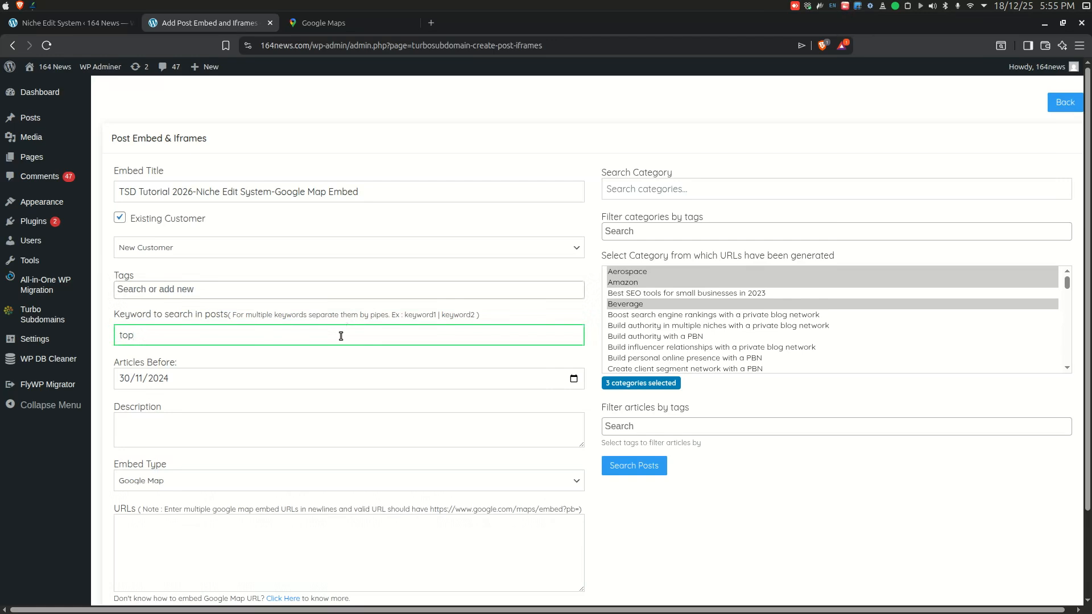
click(337, 376)
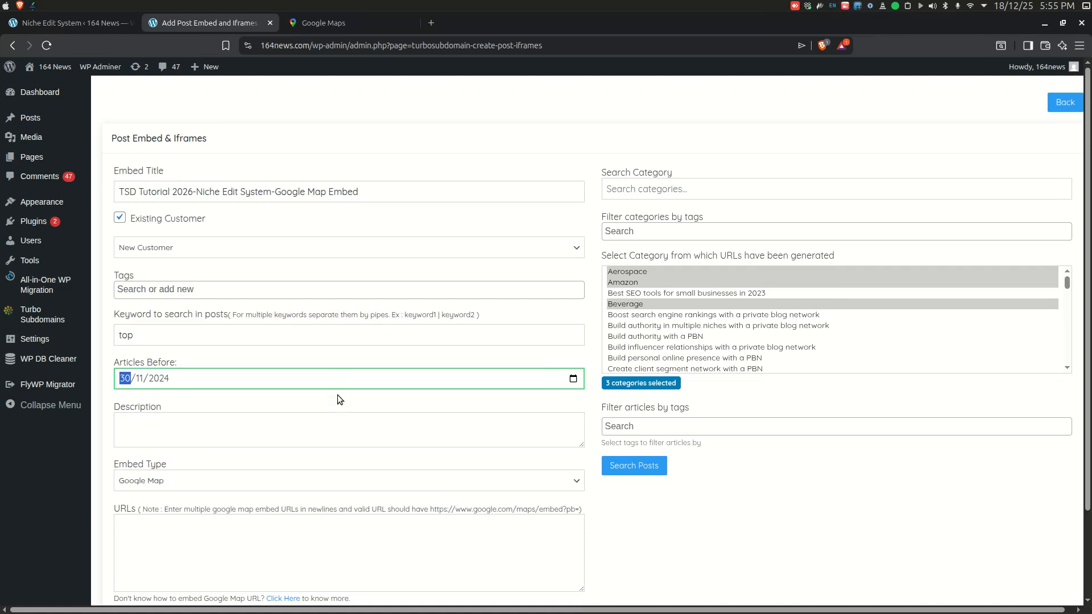
click(337, 430)
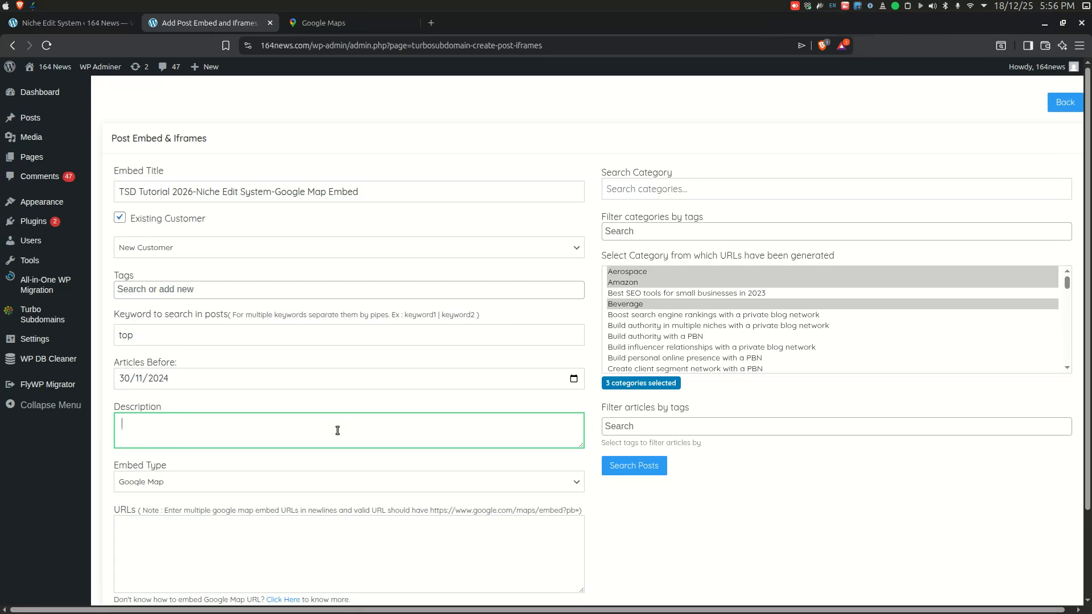
Step: Try the Javascript embed type and switch the Embed Type back to Google Map
scroll(337, 430, down, 2)
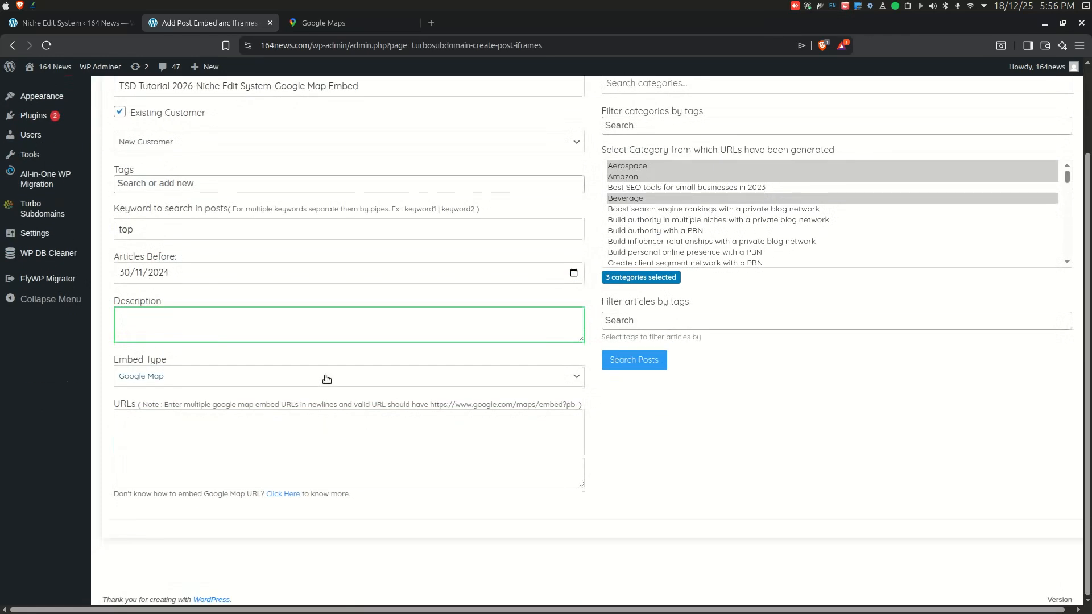
click(326, 379)
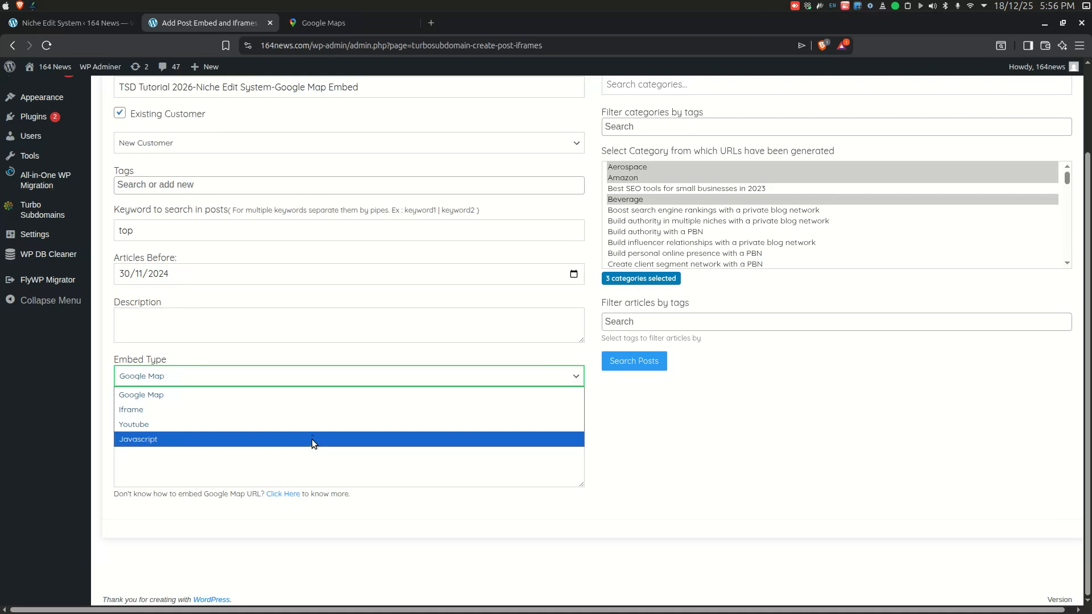
click(312, 397)
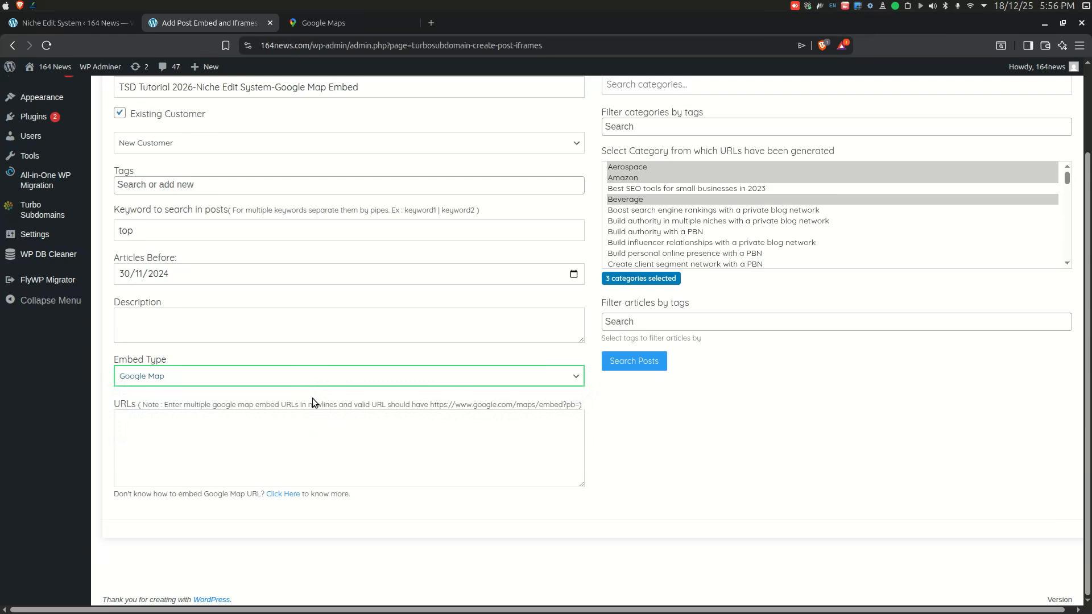
click(278, 440)
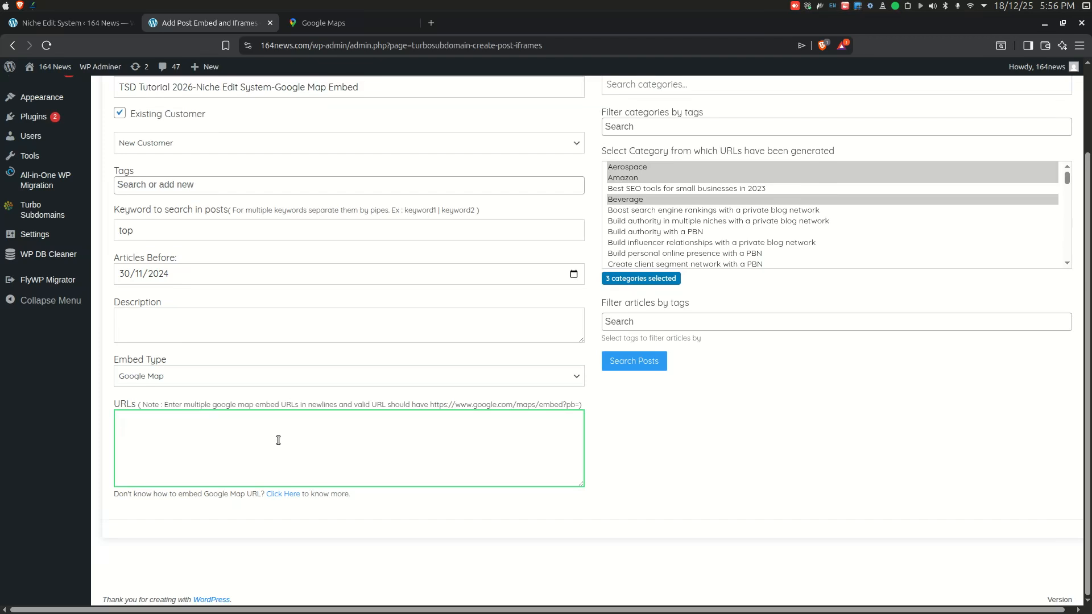
click(254, 377)
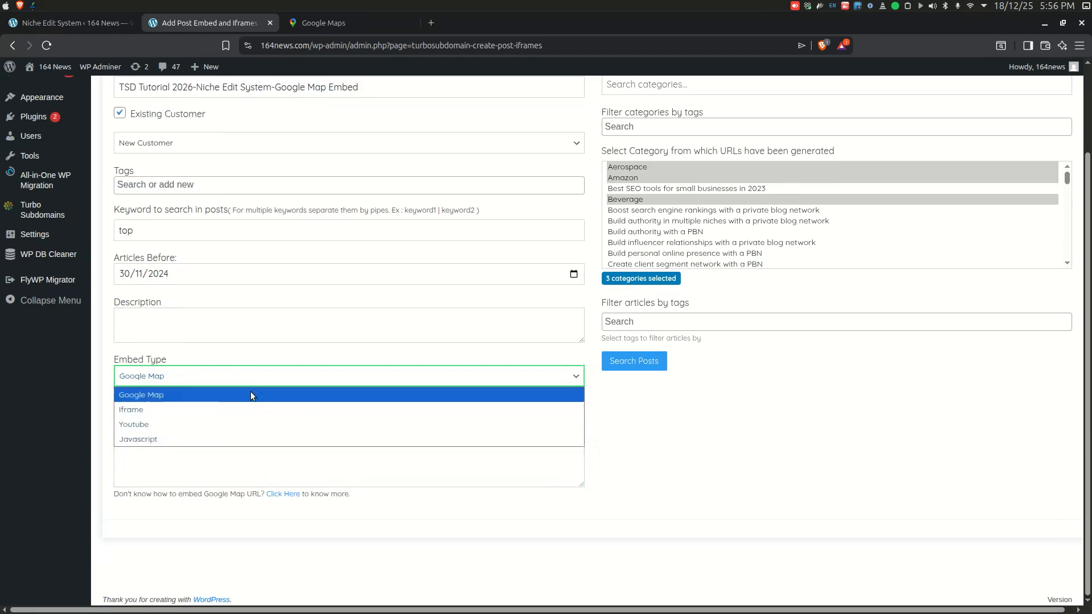
click(224, 441)
click(226, 454)
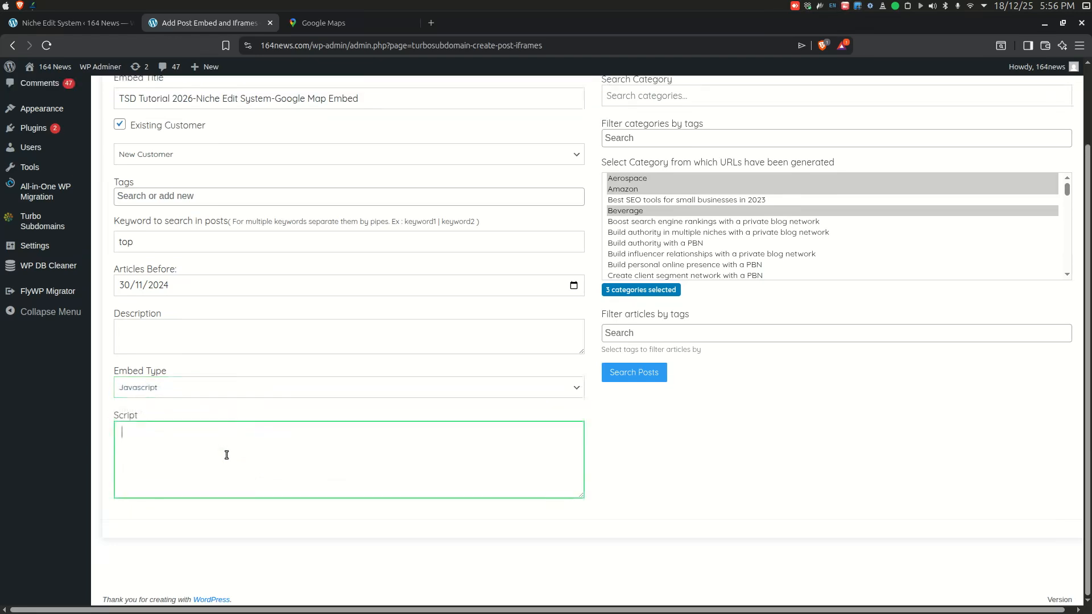
click(241, 387)
click(235, 406)
click(211, 471)
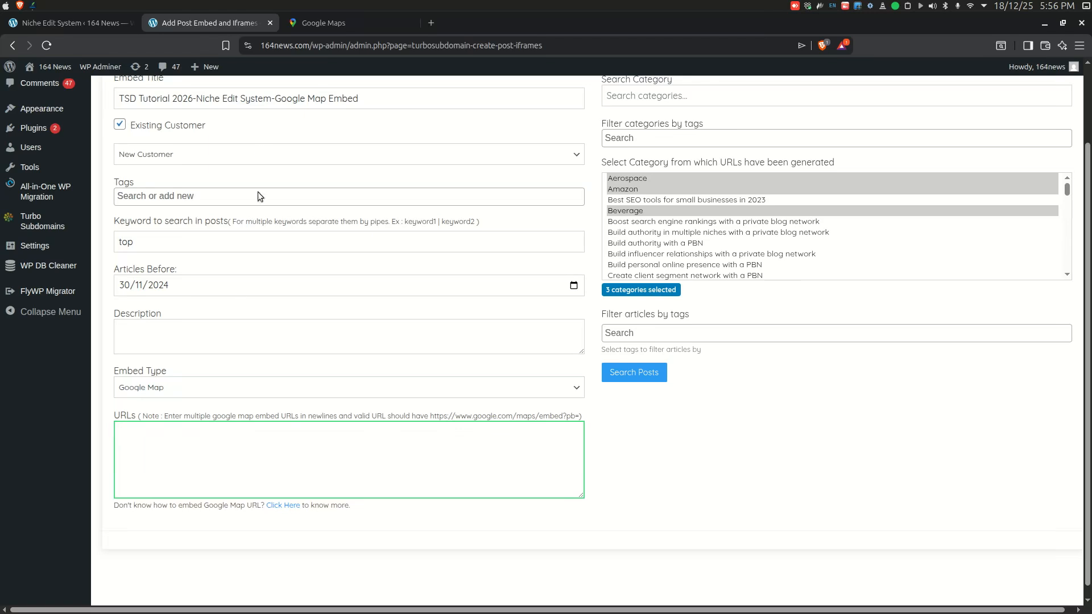
Step: Search Google Maps for Austin and copy its medium-size embed map HTML
click(335, 23)
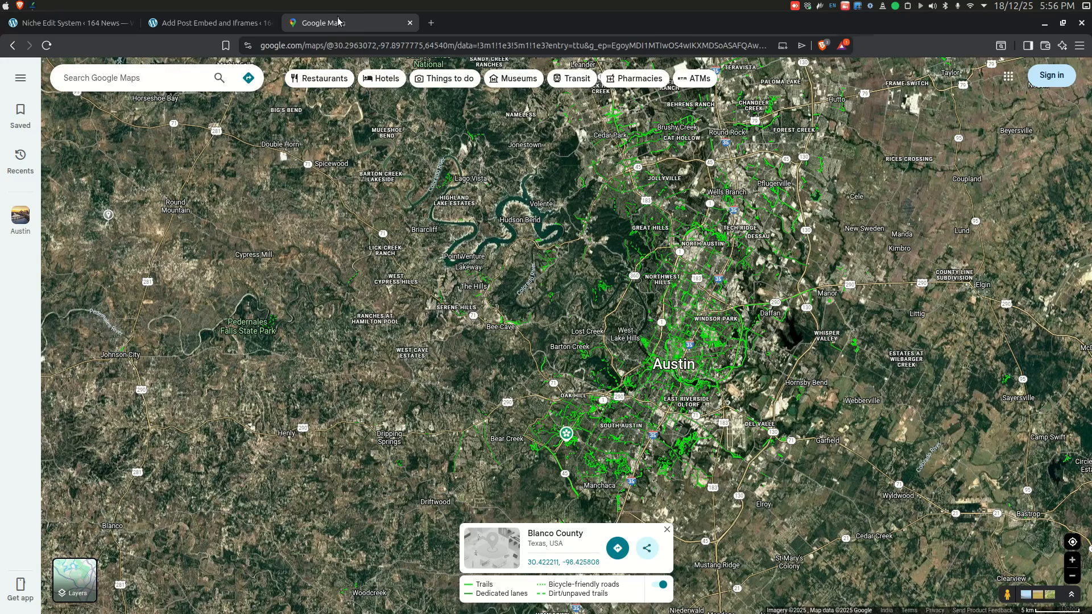
click(156, 77)
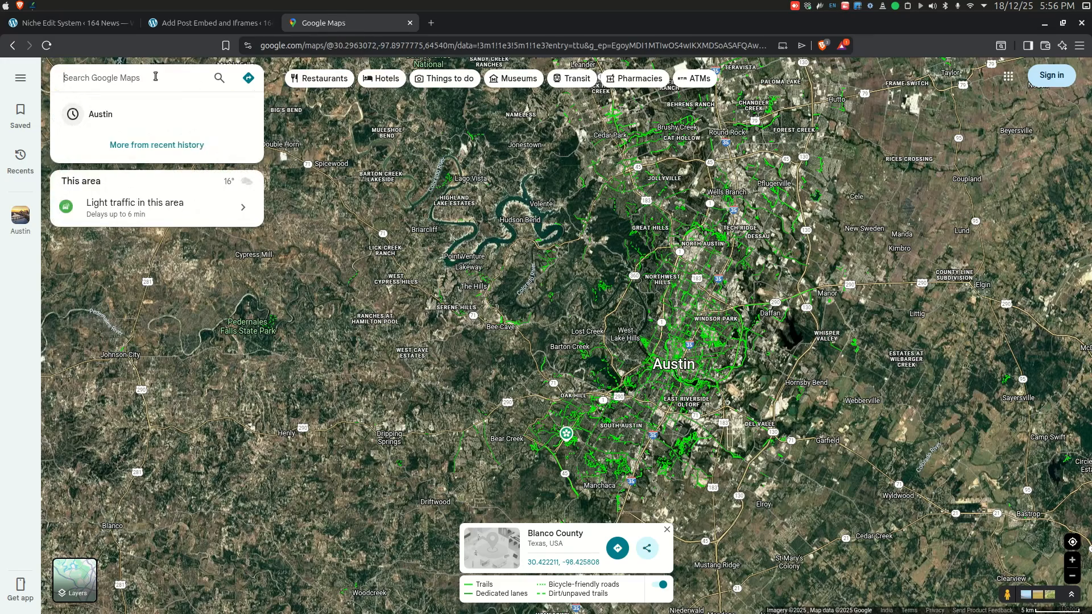
click(145, 118)
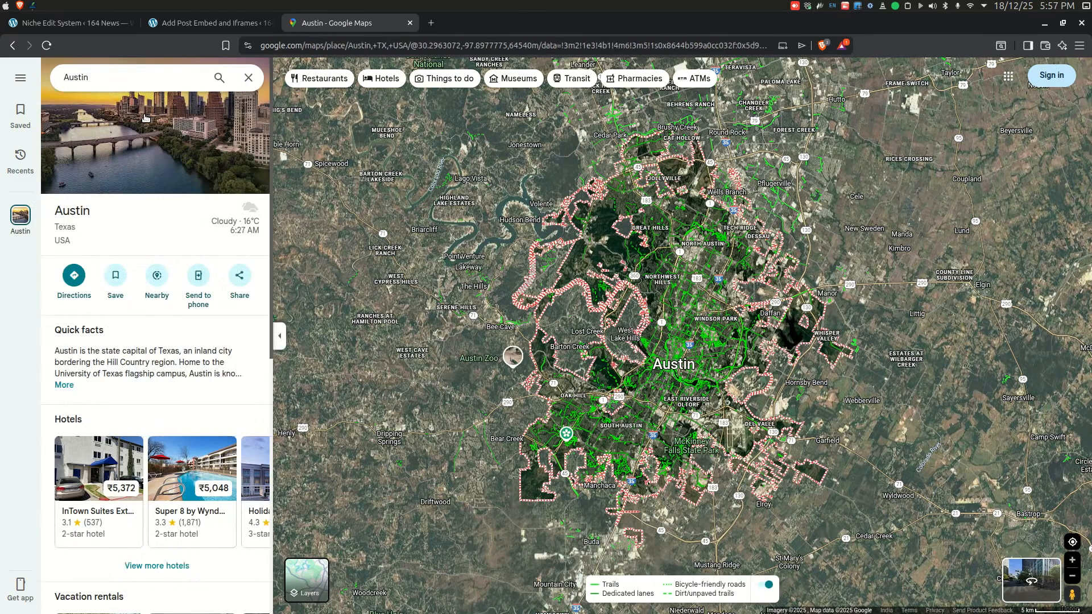
click(240, 276)
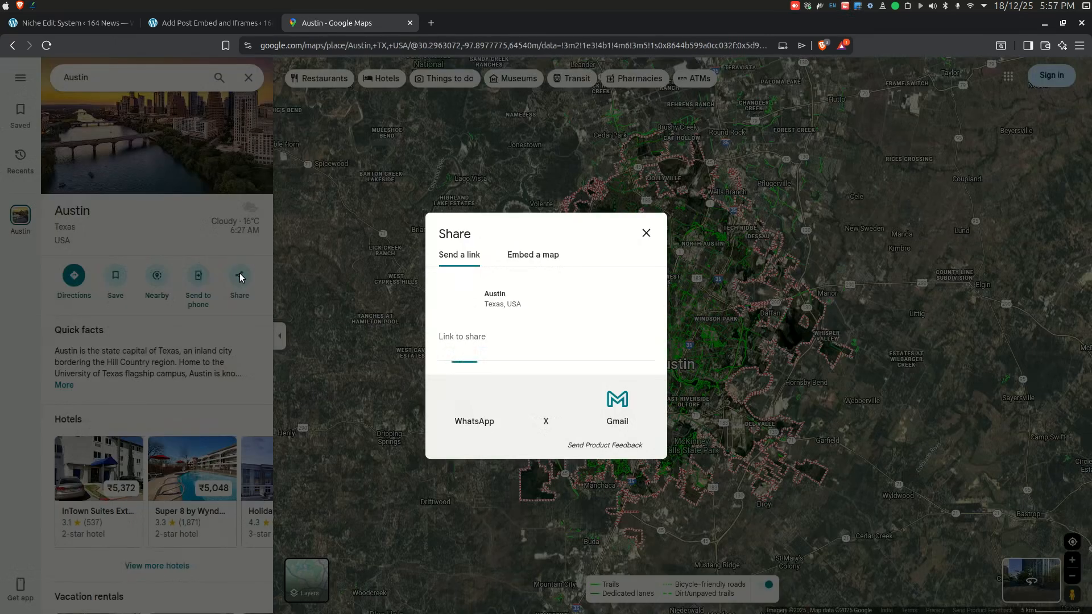
click(545, 261)
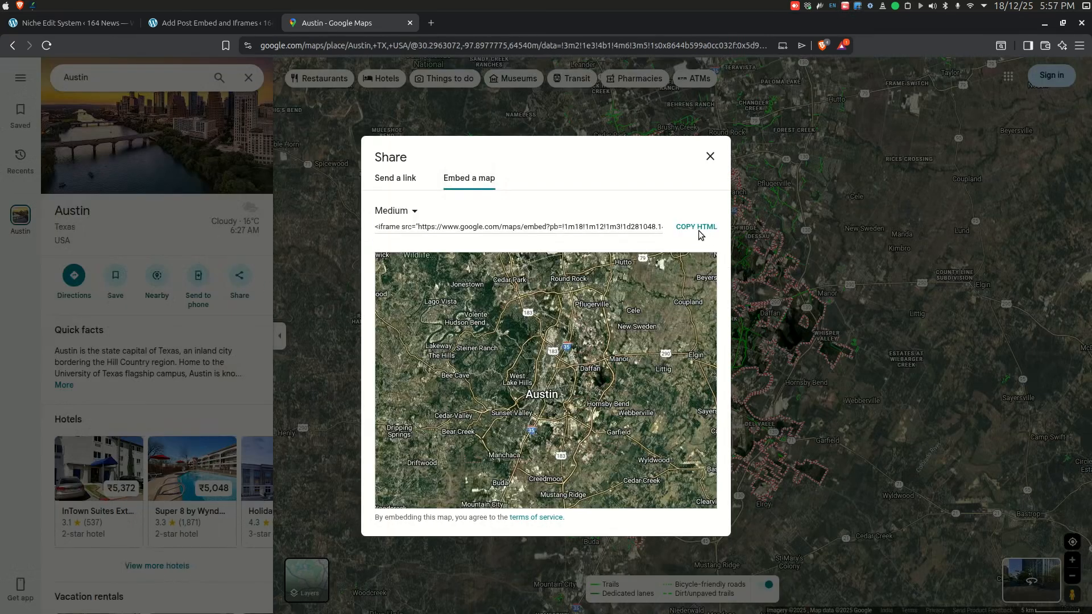
click(693, 228)
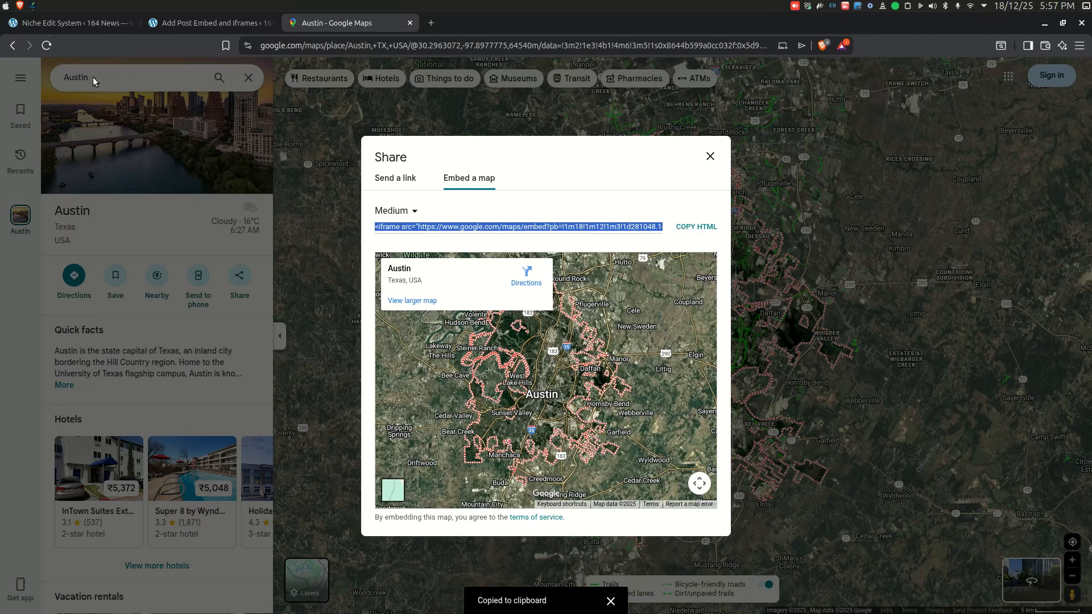
Step: In FluxQuill Notes, delete the opening <iframe src=" text before the URL in the pasted embed code
click(34, 7)
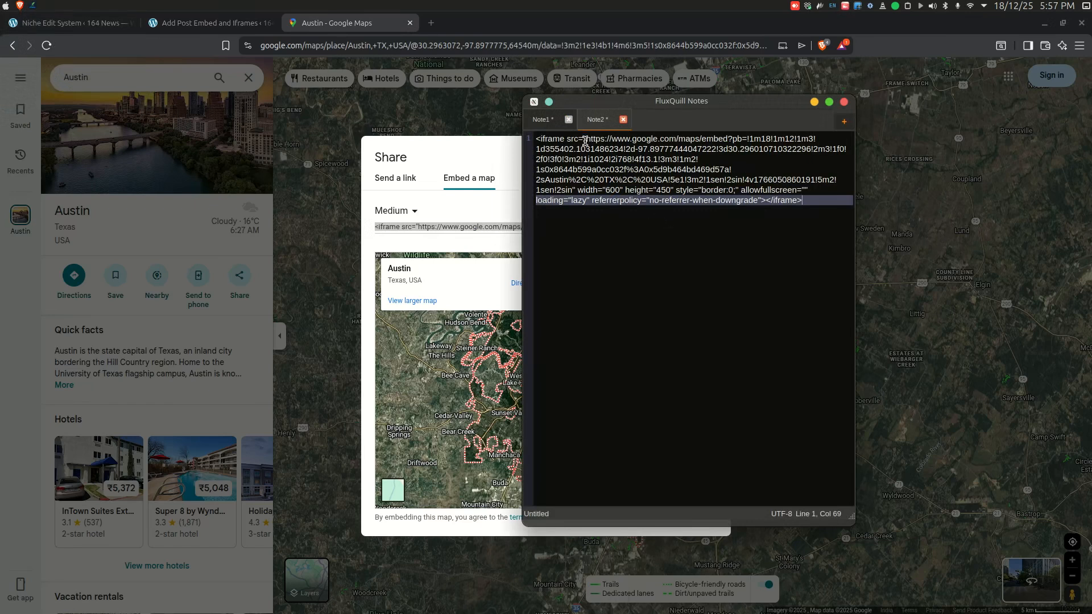
drag(586, 139, 531, 142)
key(BackSpace)
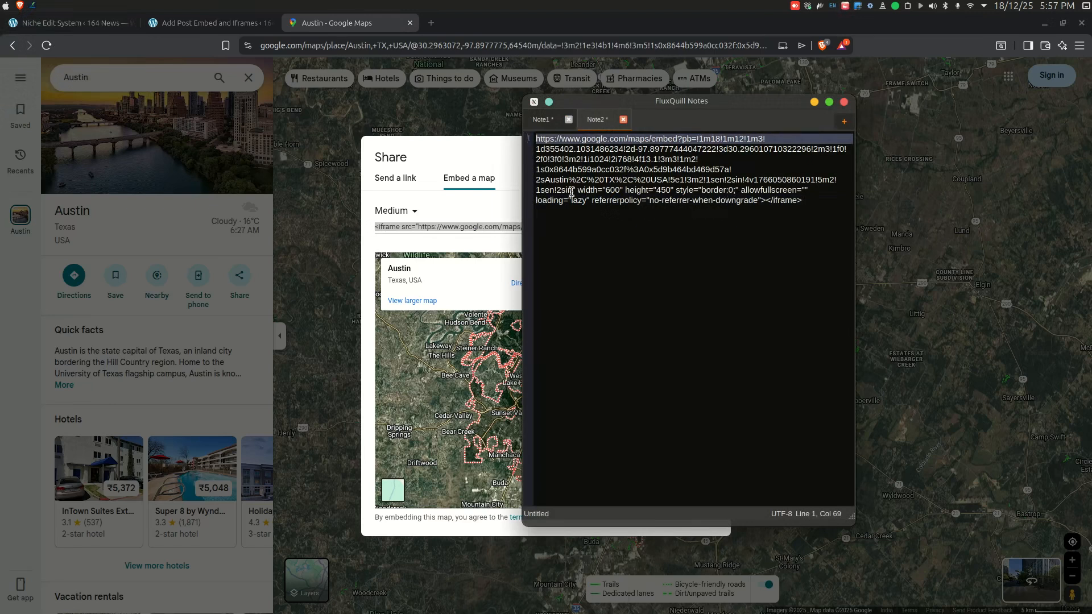
Step: In FluxQuill Notes, delete the iframe attributes after the map URL and copy the remaining embed URL
drag(573, 192, 692, 227)
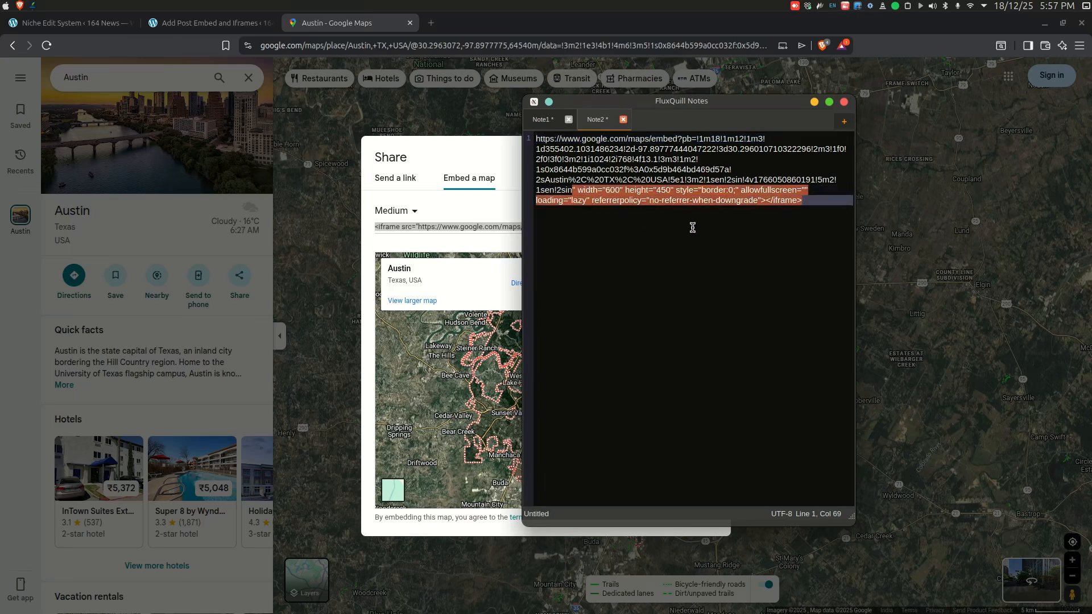
key(BackSpace)
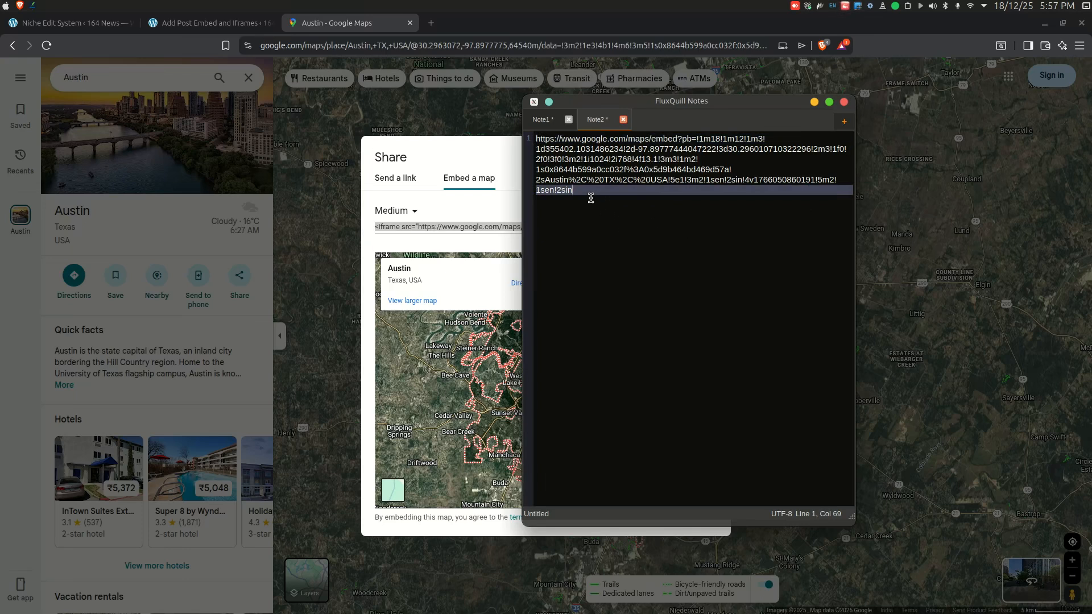
drag(589, 196, 589, 131)
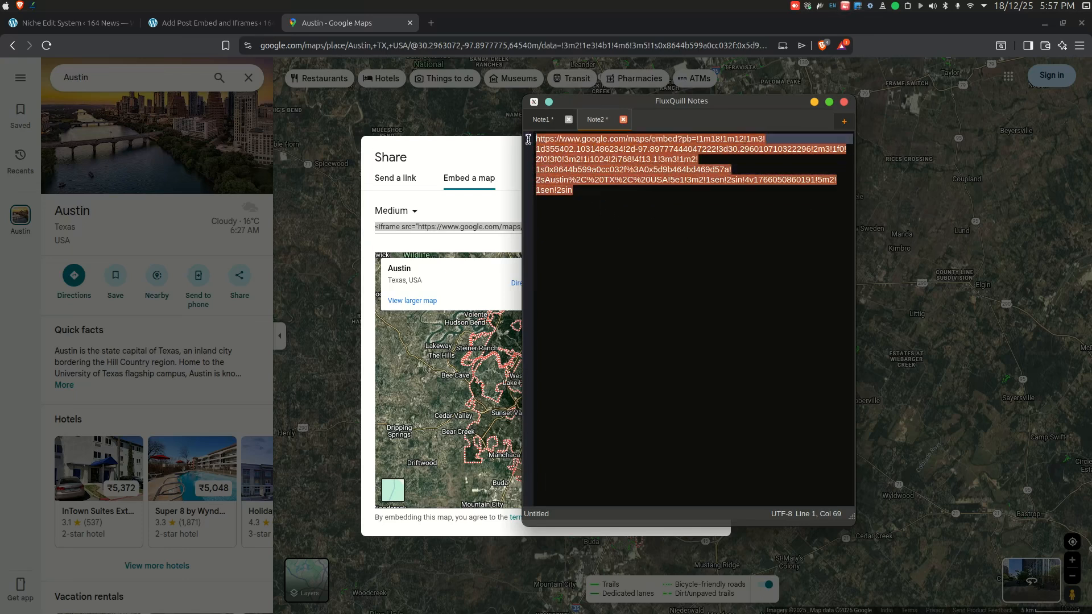
right_click(586, 163)
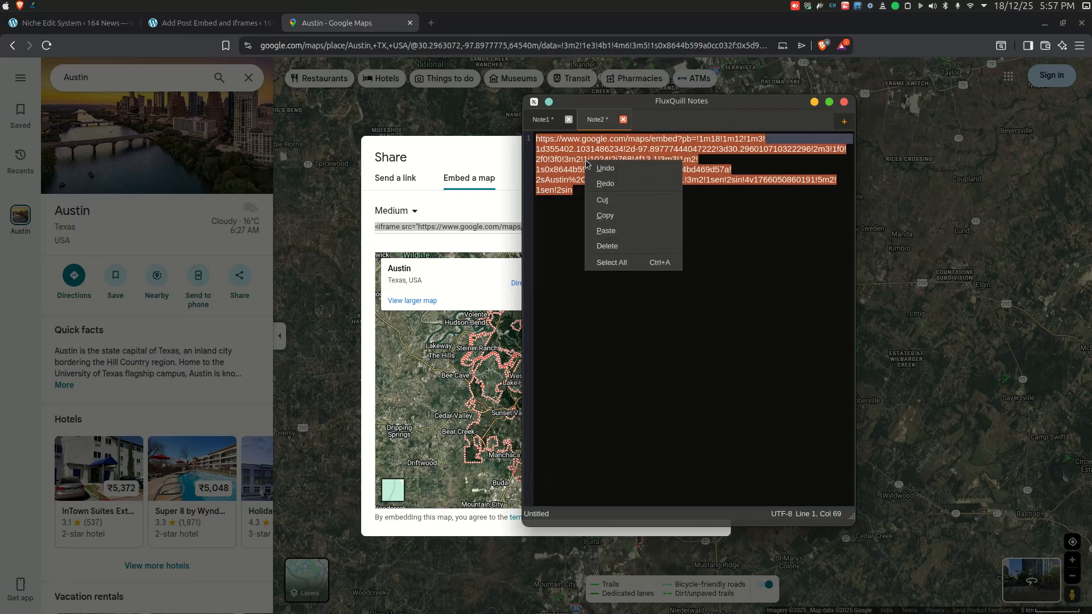
click(612, 216)
Step: Paste the Google Map embed URL into the URLs field of the Post Embed & Iframes form
click(187, 20)
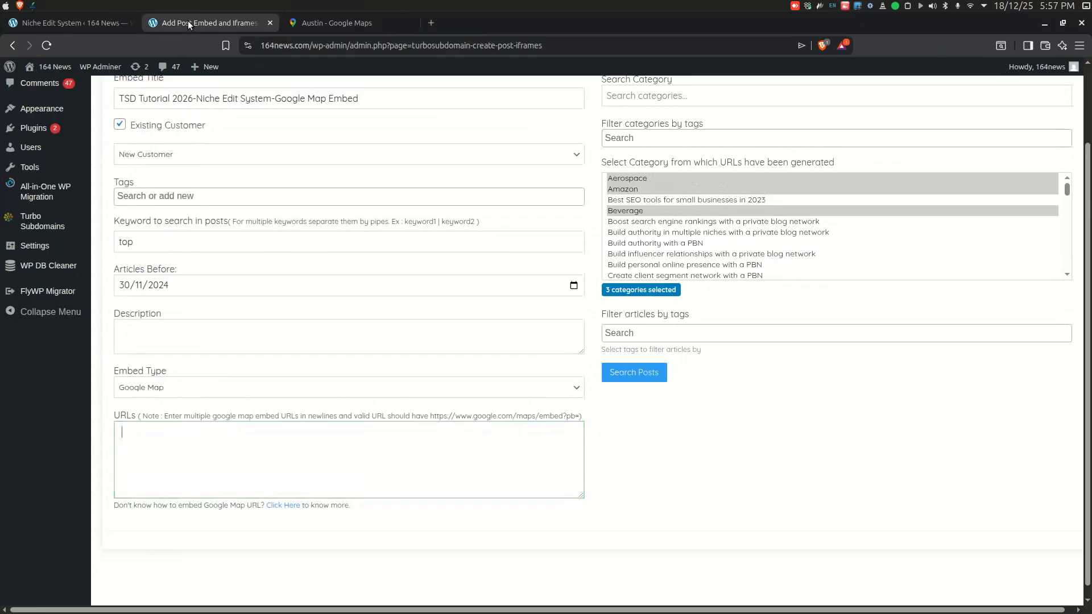
right_click(181, 439)
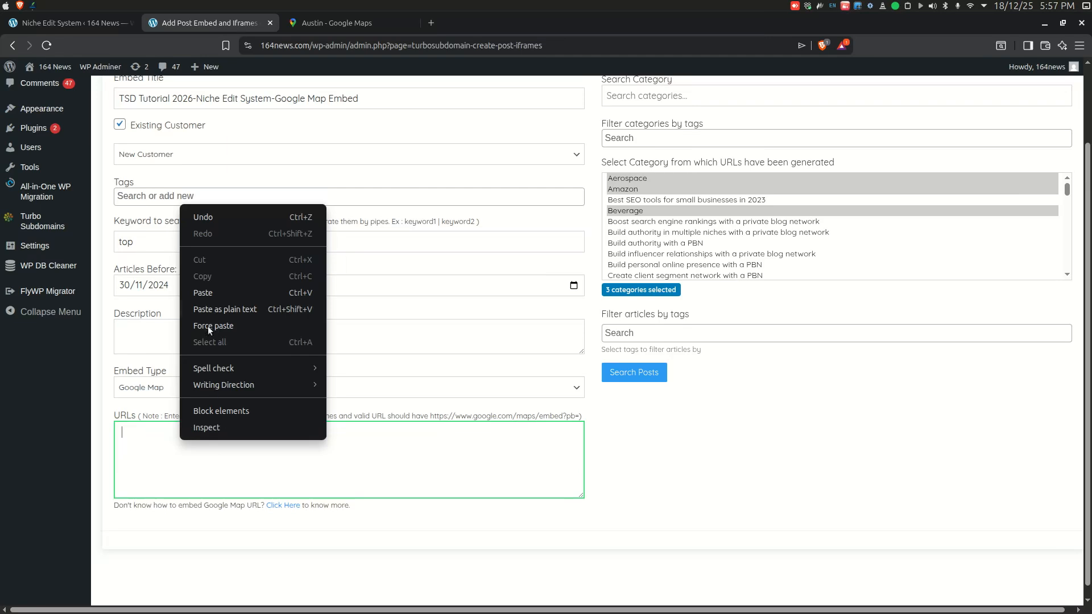
click(208, 293)
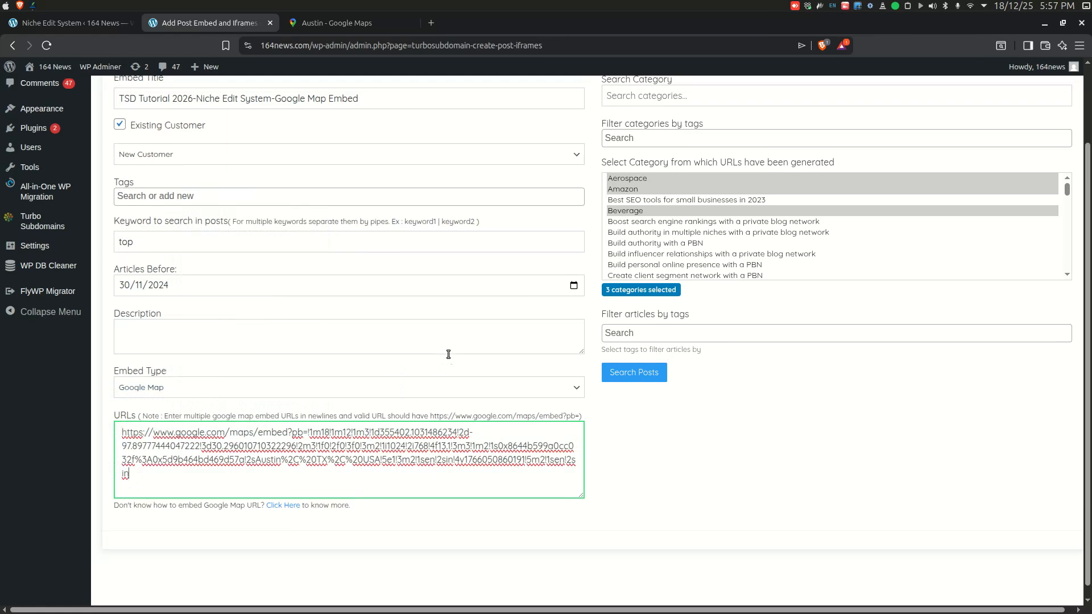
click(615, 432)
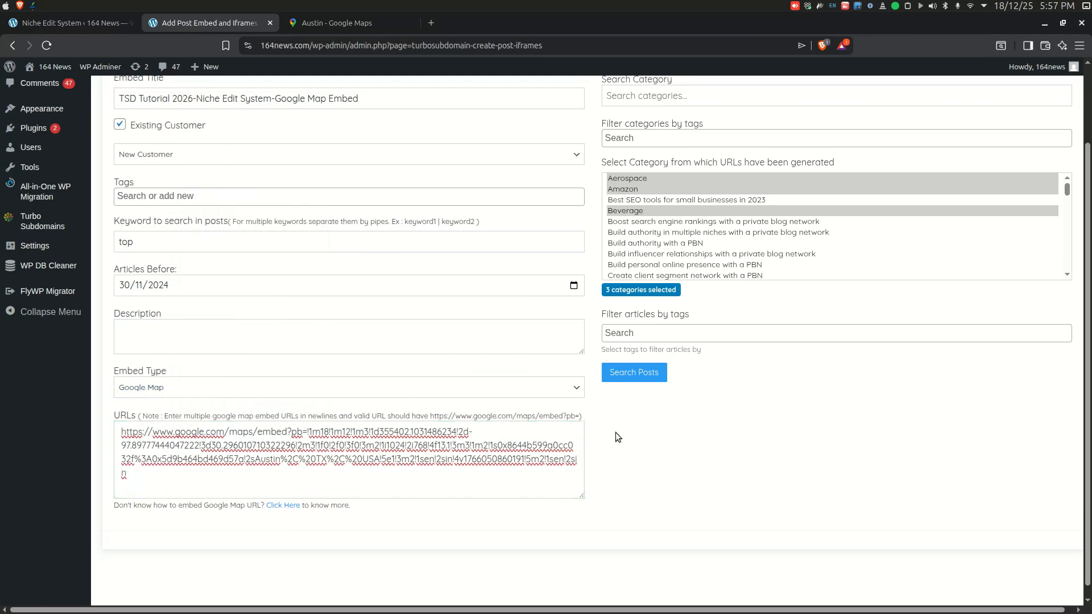
Step: Search posts in the selected categories, select AM-Post-09, and generate the Google Map embed
scroll(615, 405, up, 3)
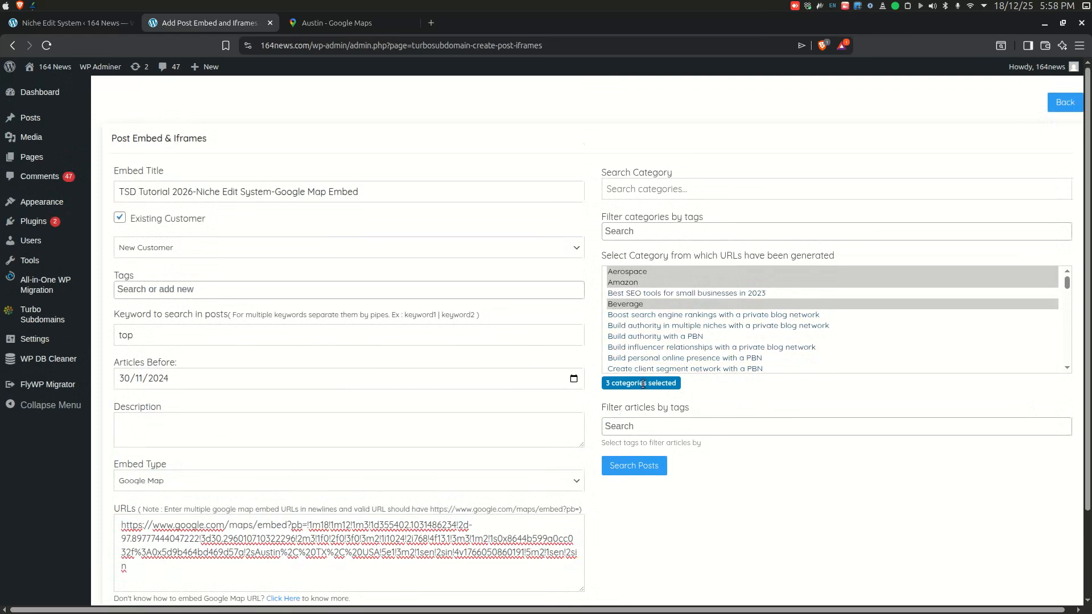
click(636, 464)
scroll(764, 373, down, 3)
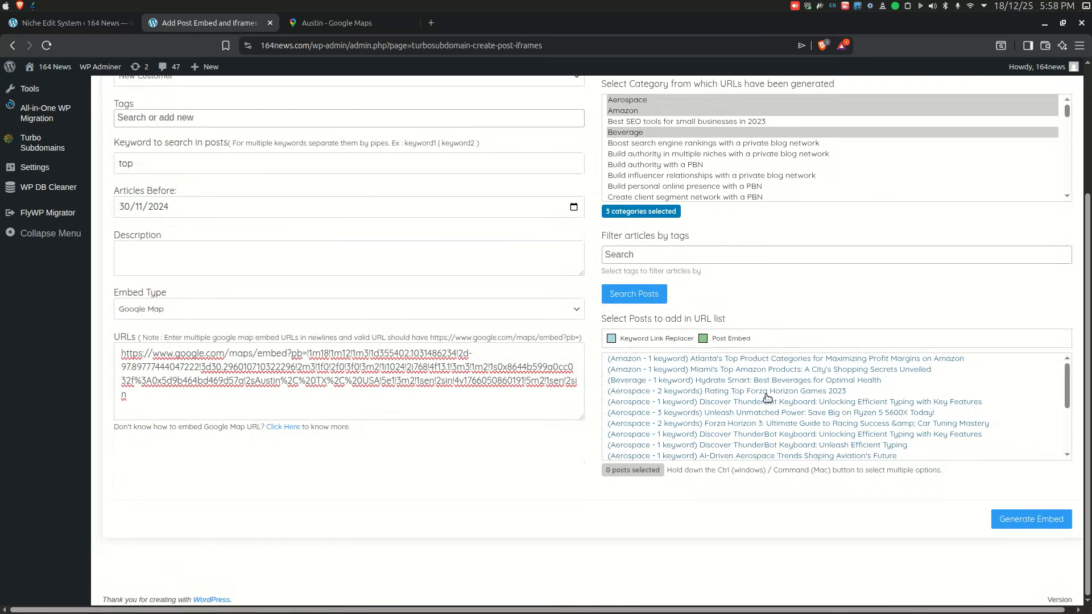
scroll(766, 397, down, 5)
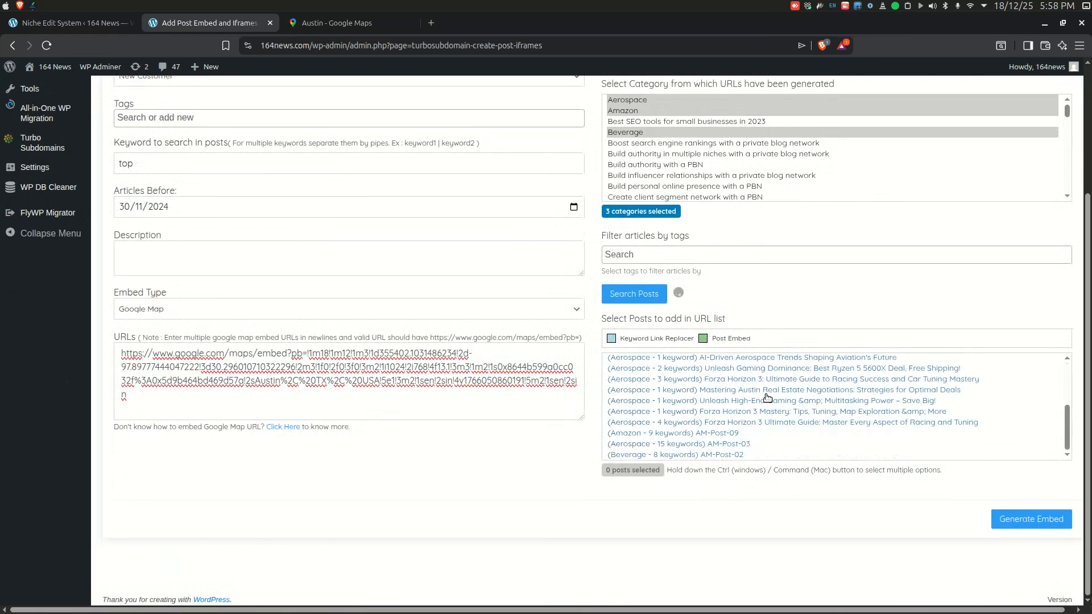
click(712, 433)
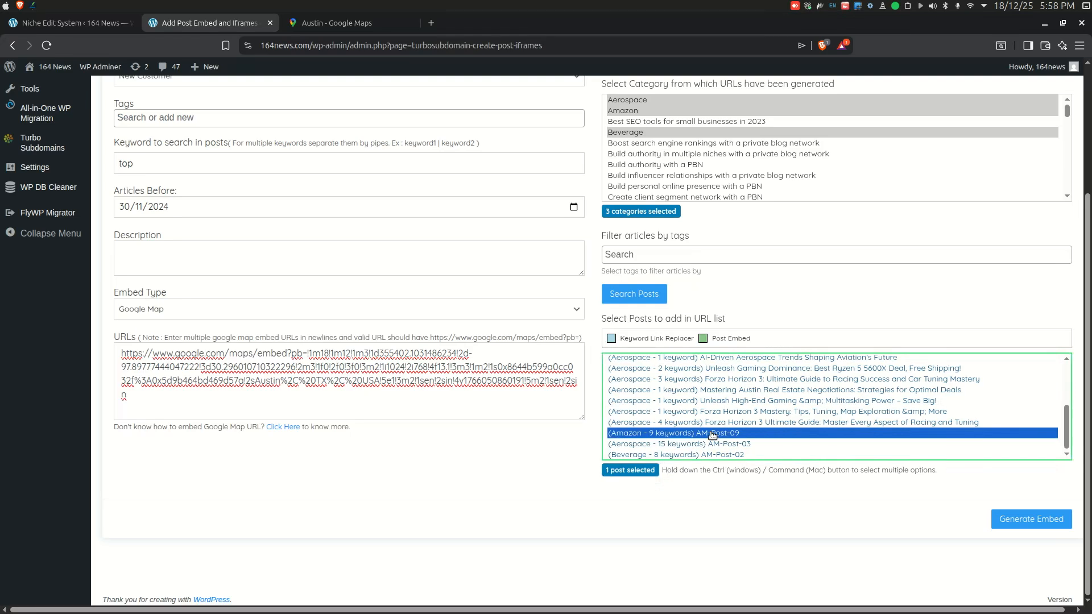
click(1031, 520)
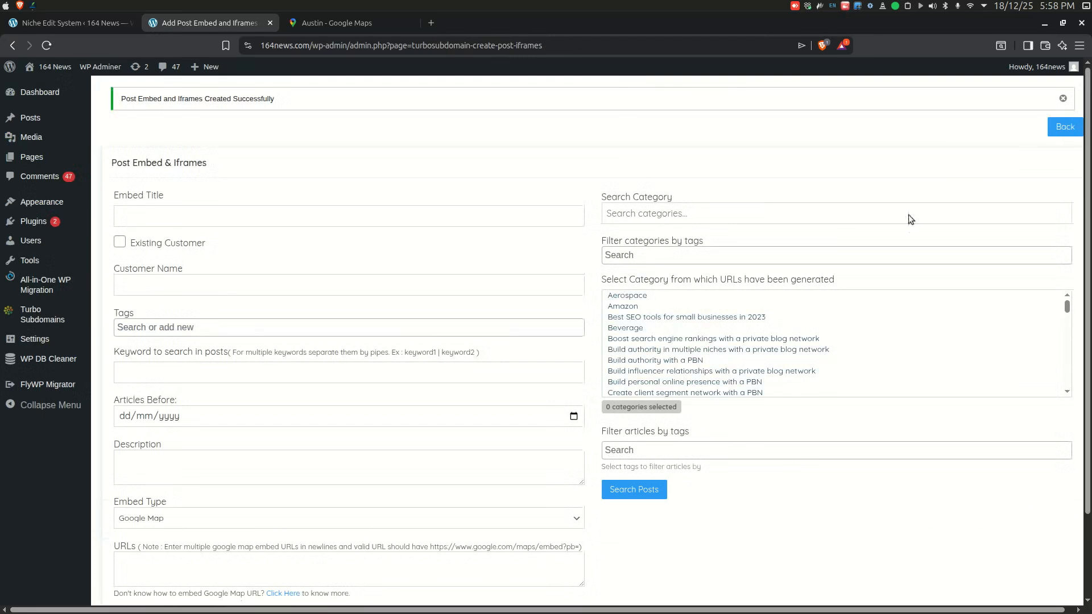
Step: Return to the Embed & Iframes list and open the Background Processes logs in a new tab
click(1064, 129)
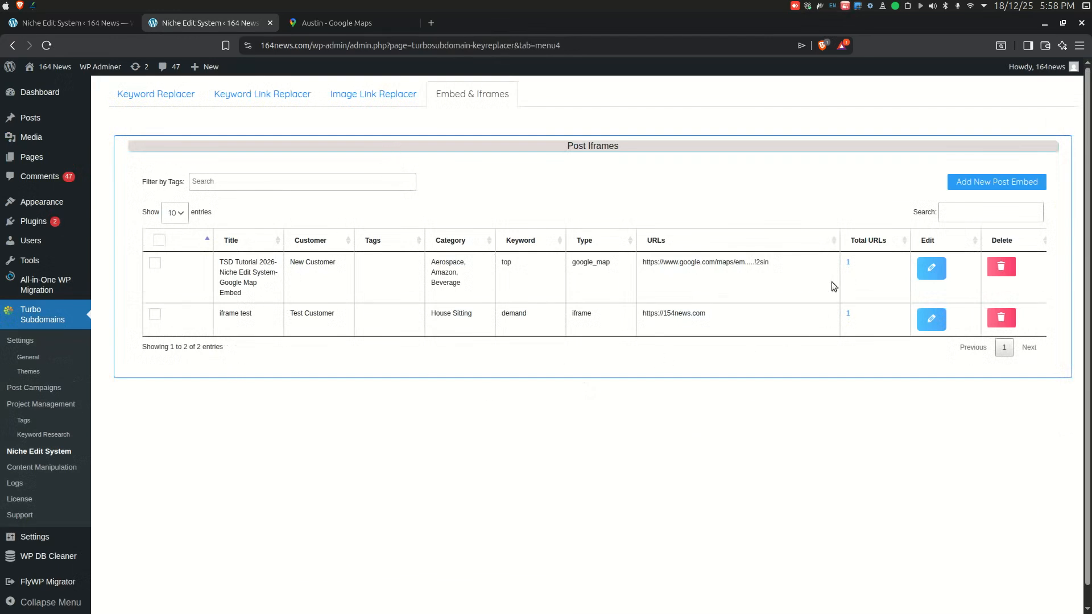
middle_click(15, 483)
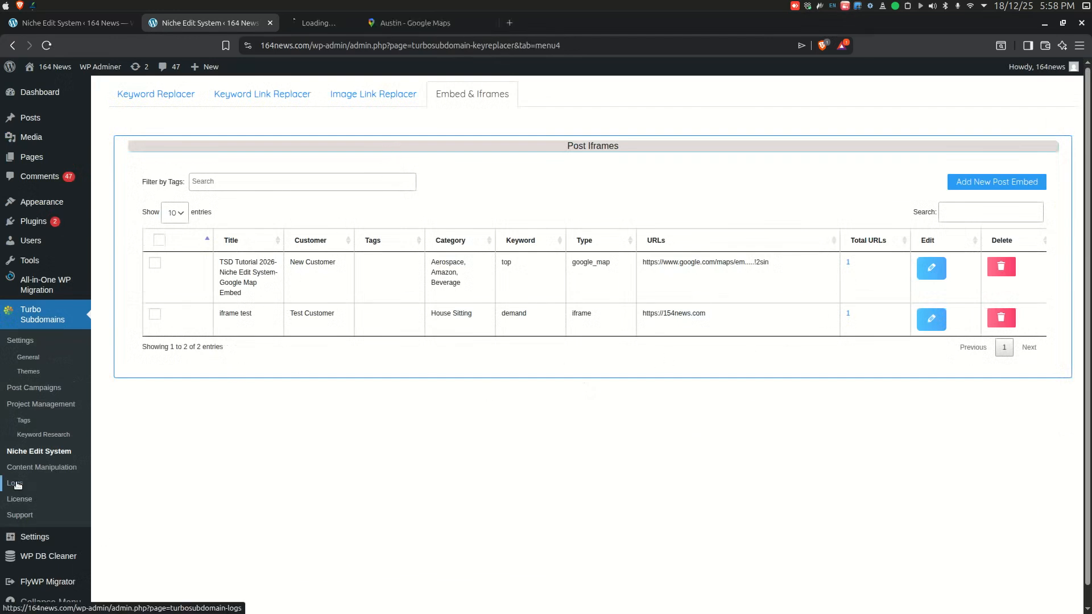
click(340, 21)
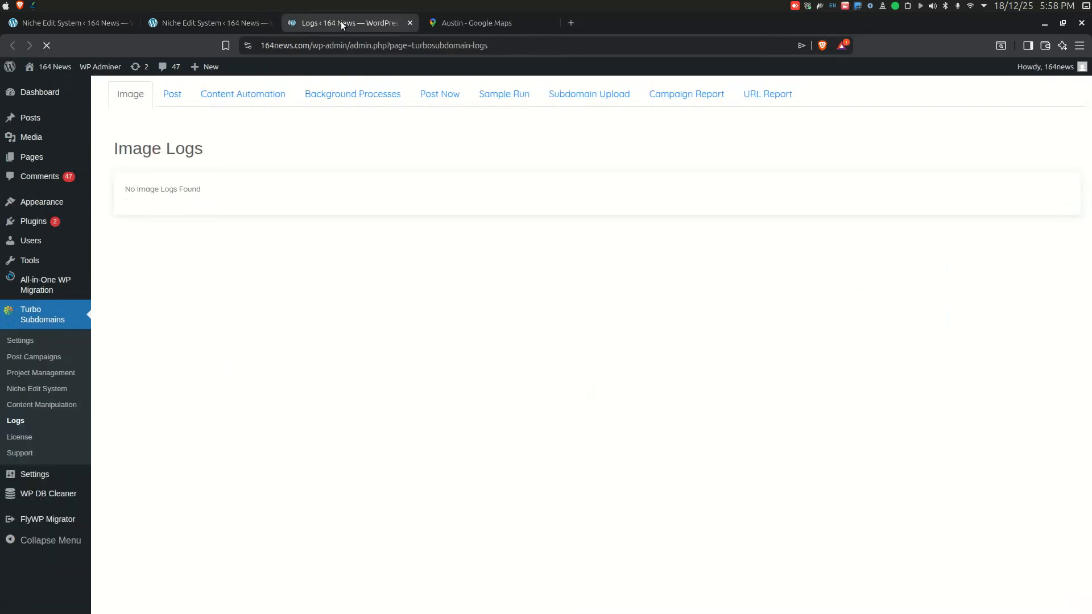
click(360, 100)
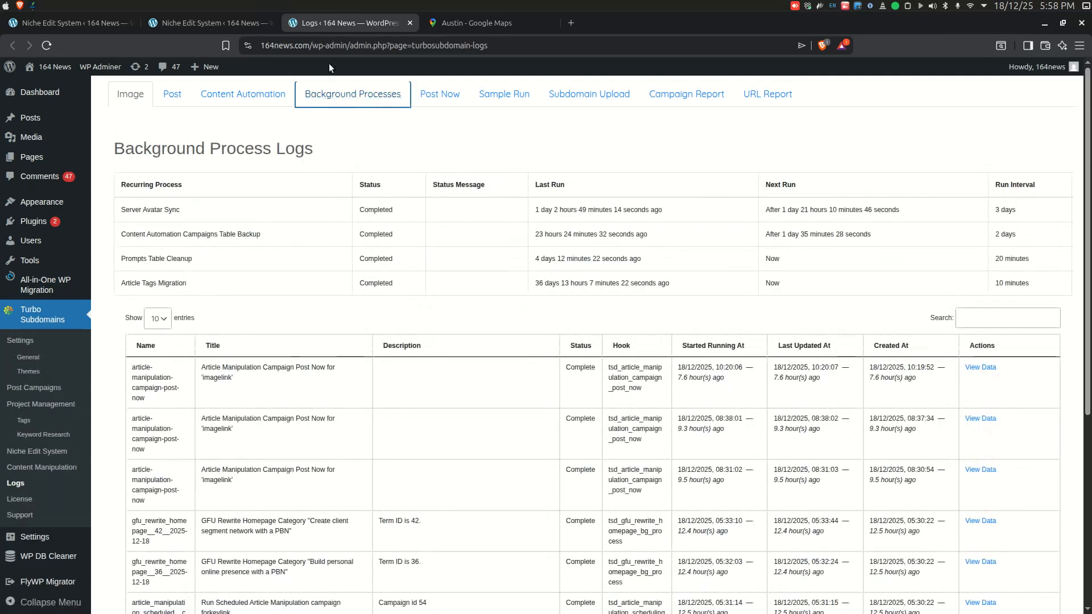
Step: Open the Google Map embed's URL report and view the AM-Post-09 post to inspect the embedded map
click(208, 23)
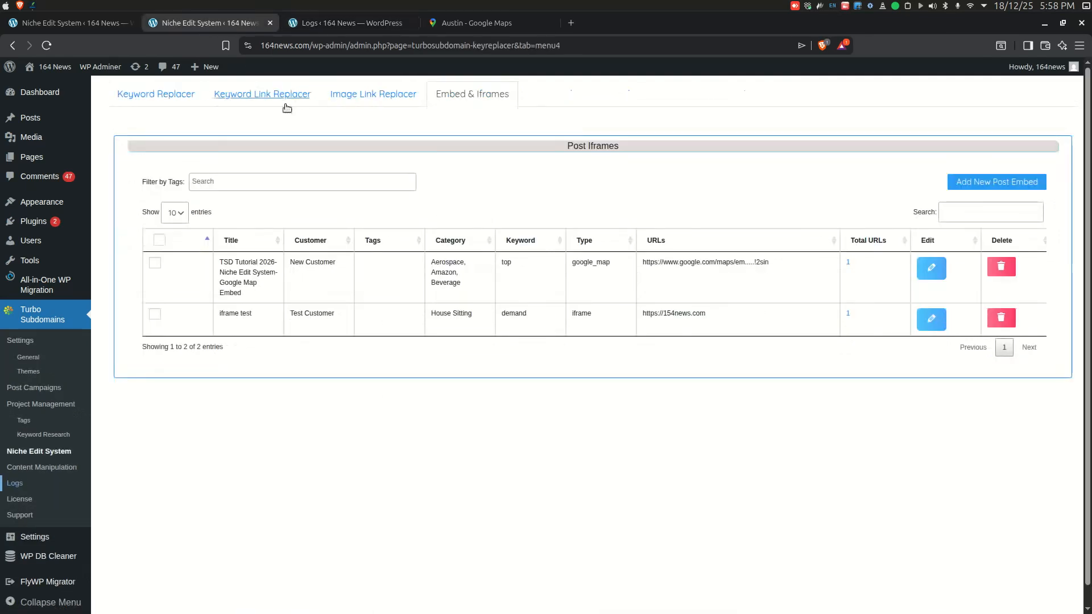
middle_click(848, 264)
click(478, 22)
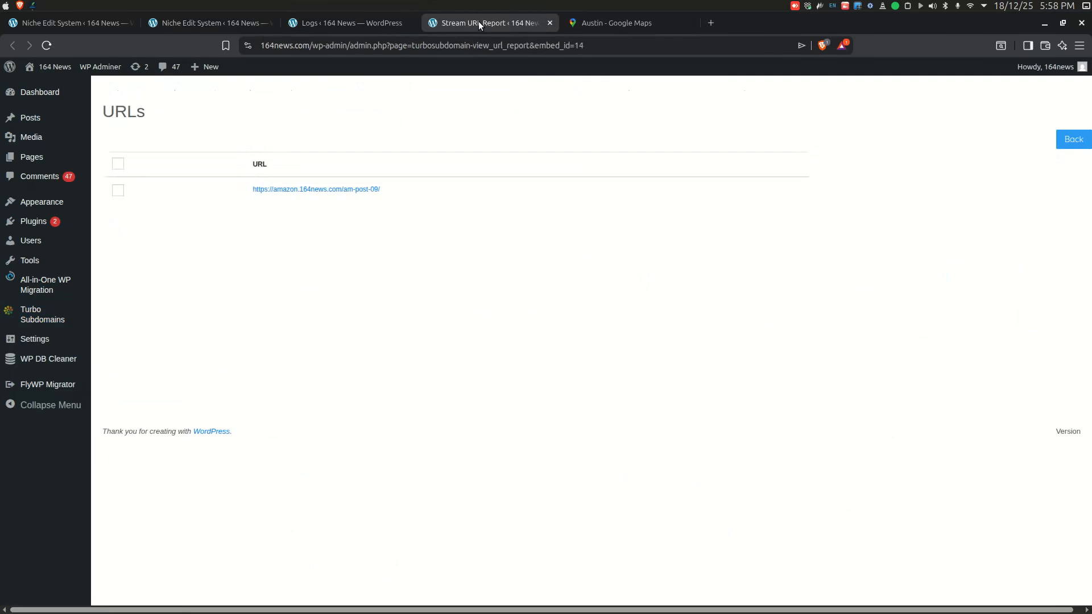
click(346, 189)
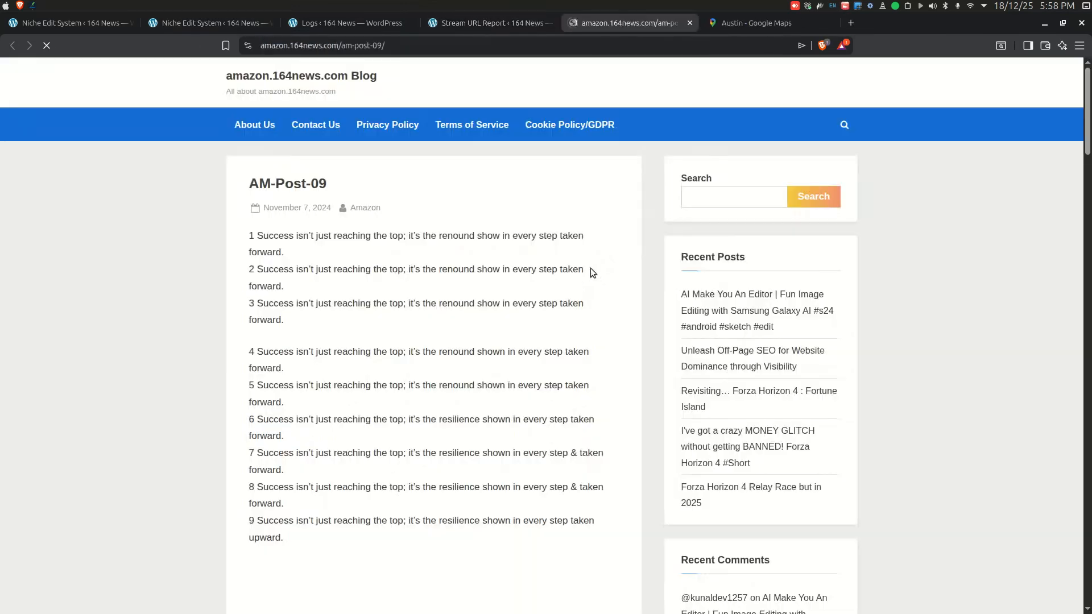
scroll(530, 426, down, 6)
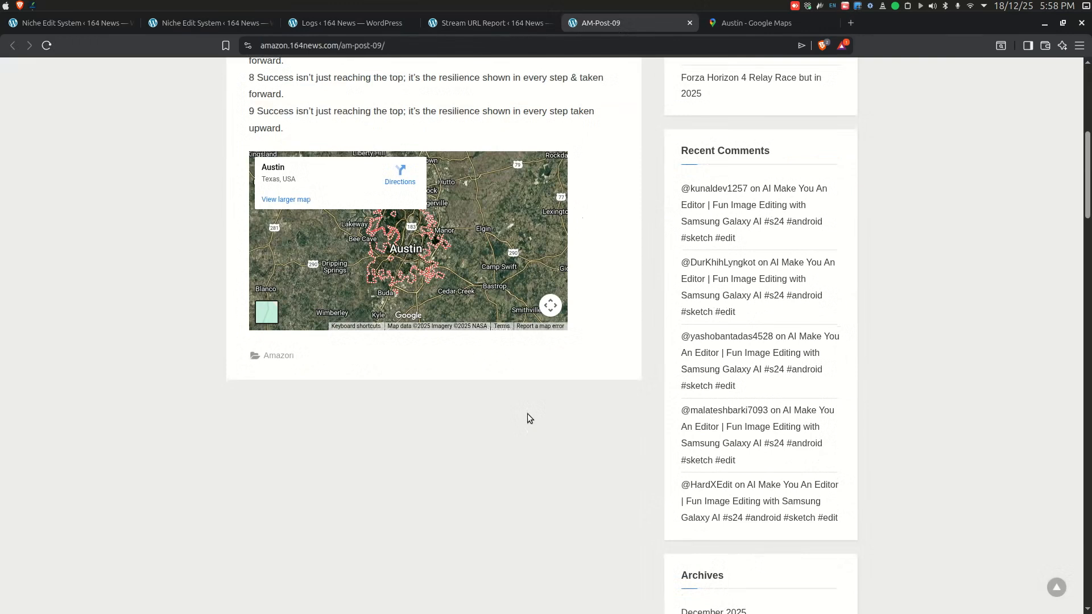
scroll(441, 390, up, 6)
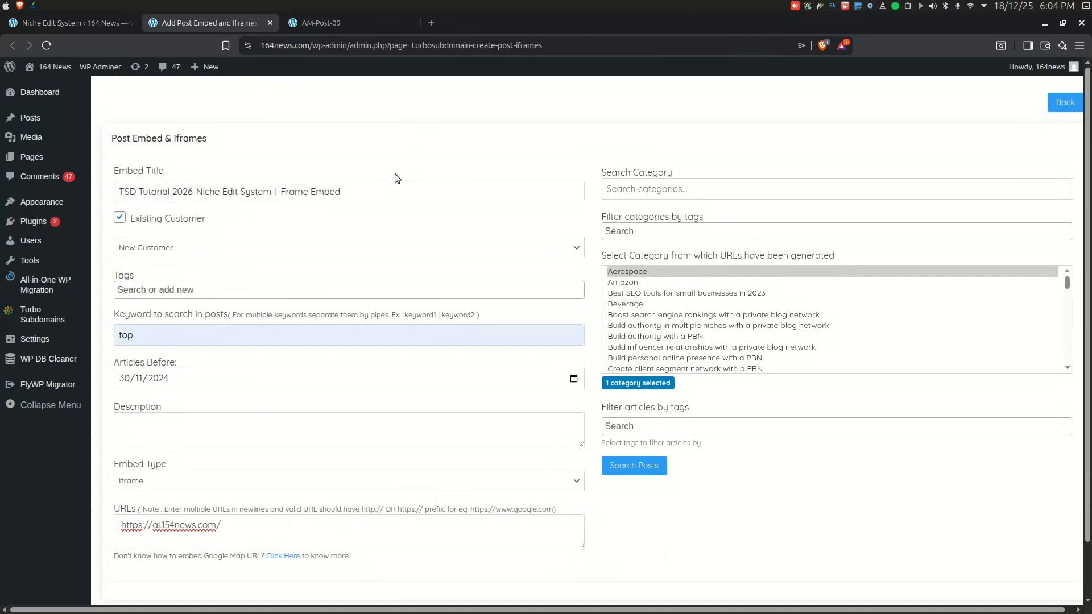
Step: In the I-Frame Embed form, select the Aerospace, Amazon and Beverage categories
click(262, 536)
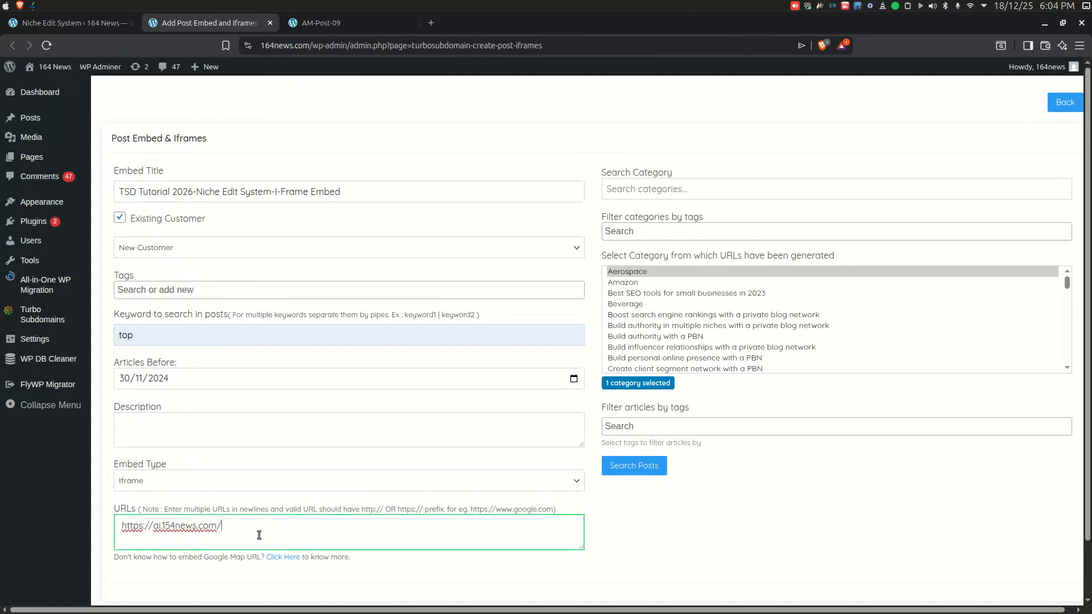
click(631, 285)
click(631, 273)
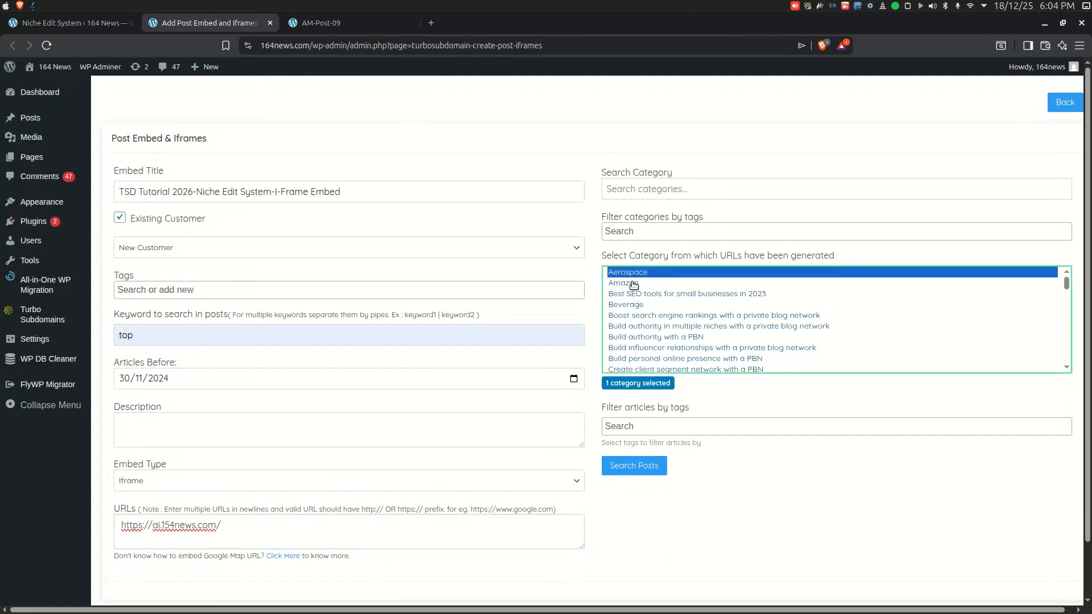
ctrl+click(633, 284)
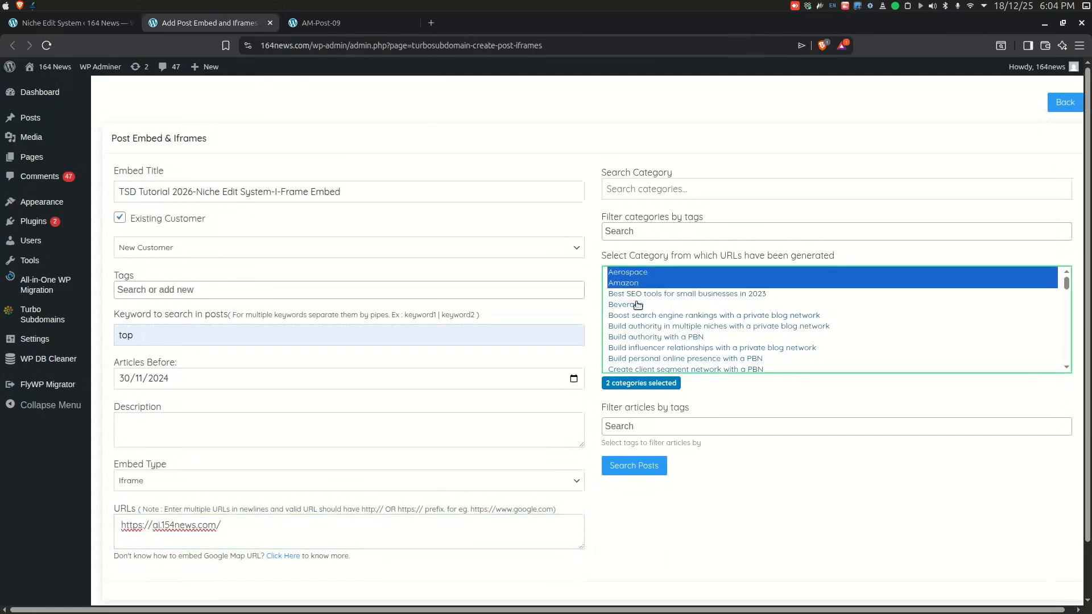
ctrl+click(636, 306)
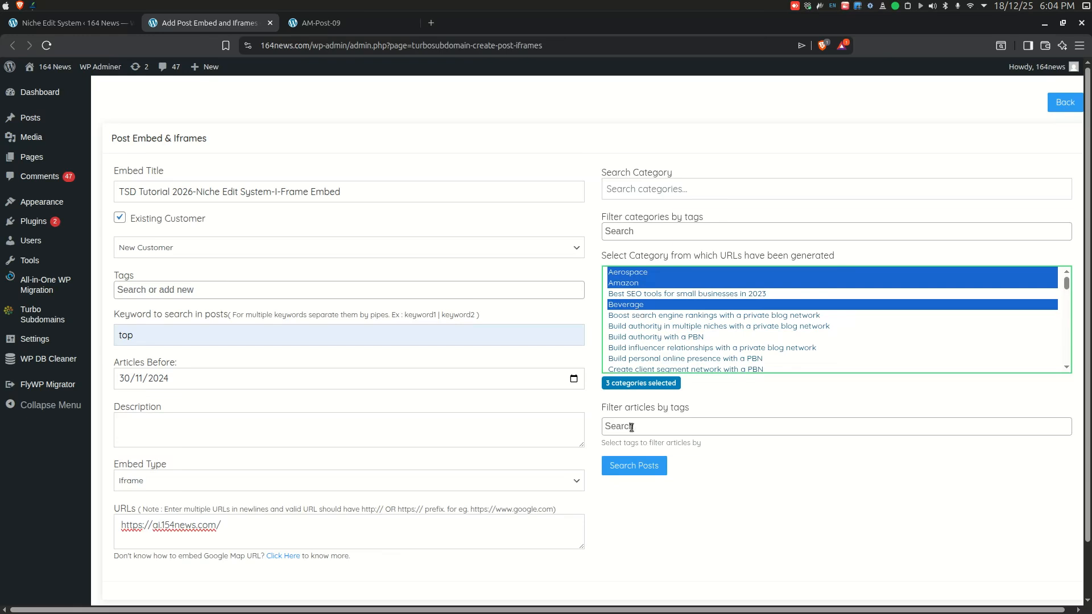
Step: Search posts, select AM-Post-09 in the post list, and generate the iframe embed
click(632, 466)
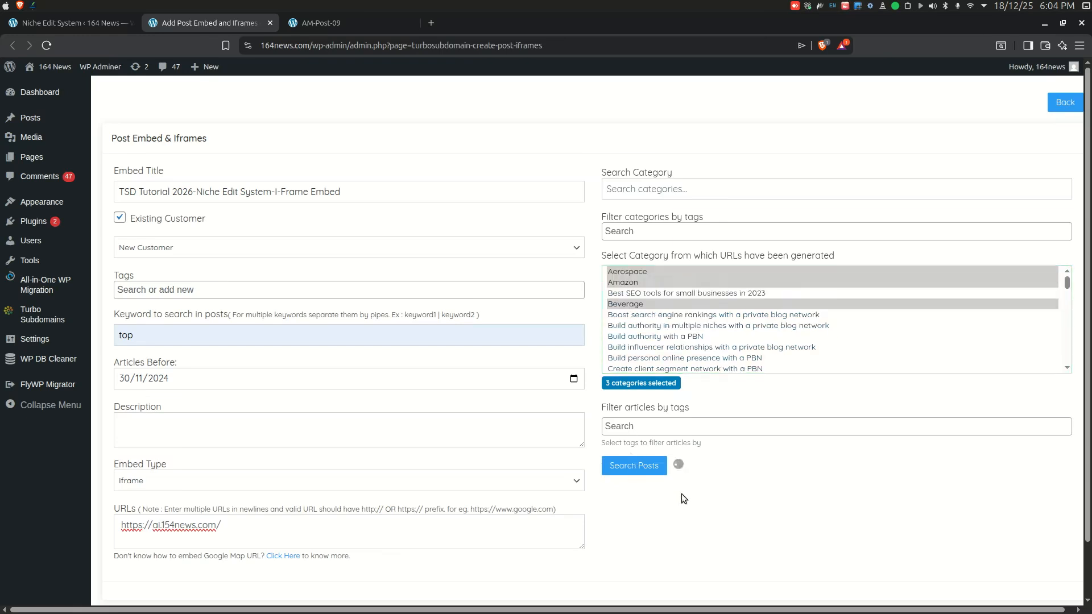
scroll(760, 418, down, 3)
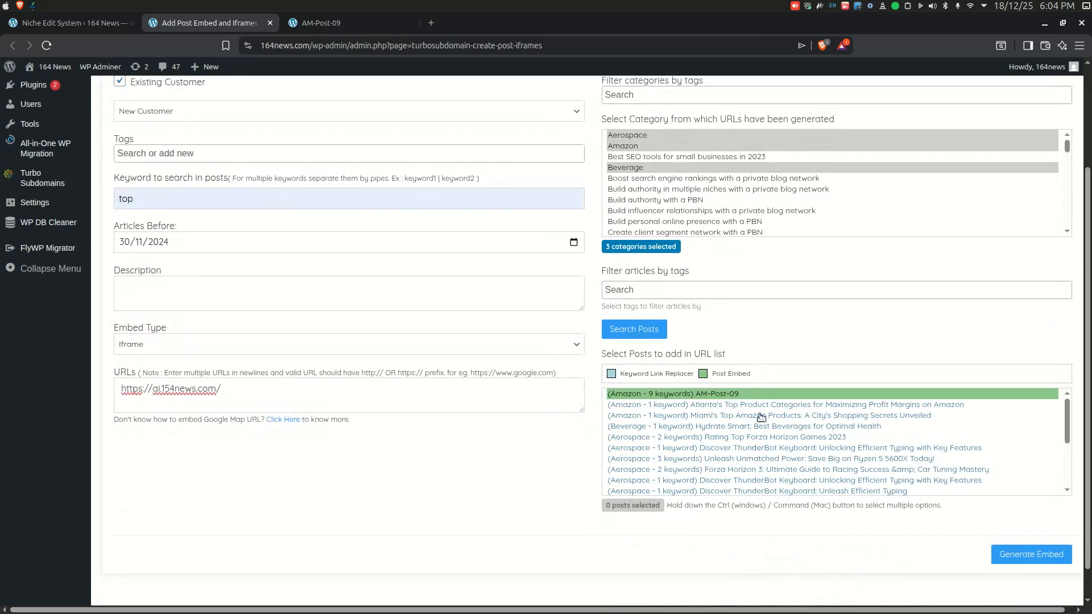
click(761, 399)
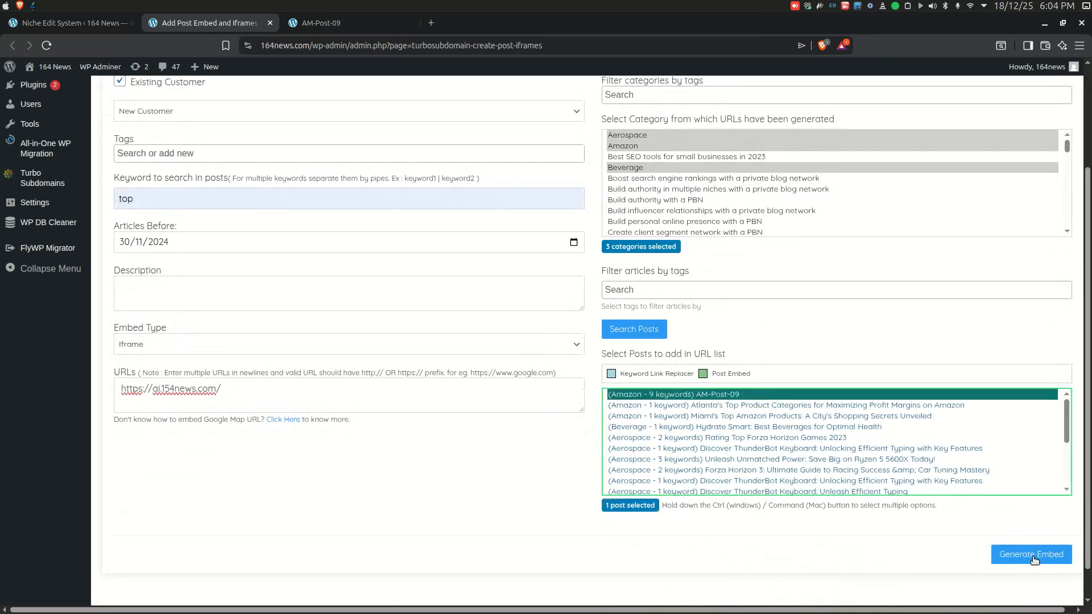
click(874, 415)
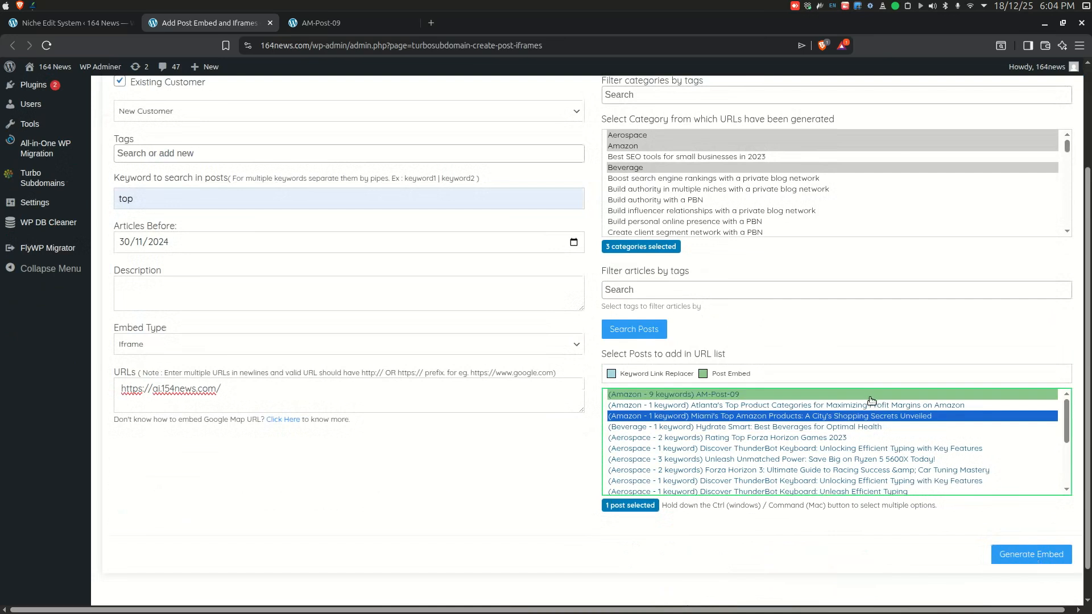
click(868, 397)
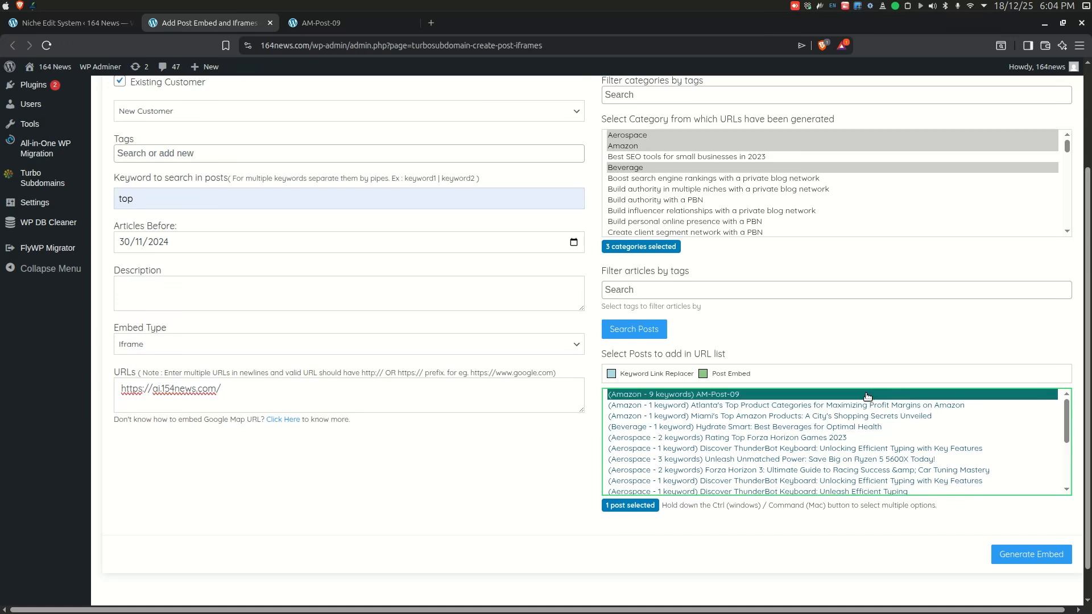
click(1036, 558)
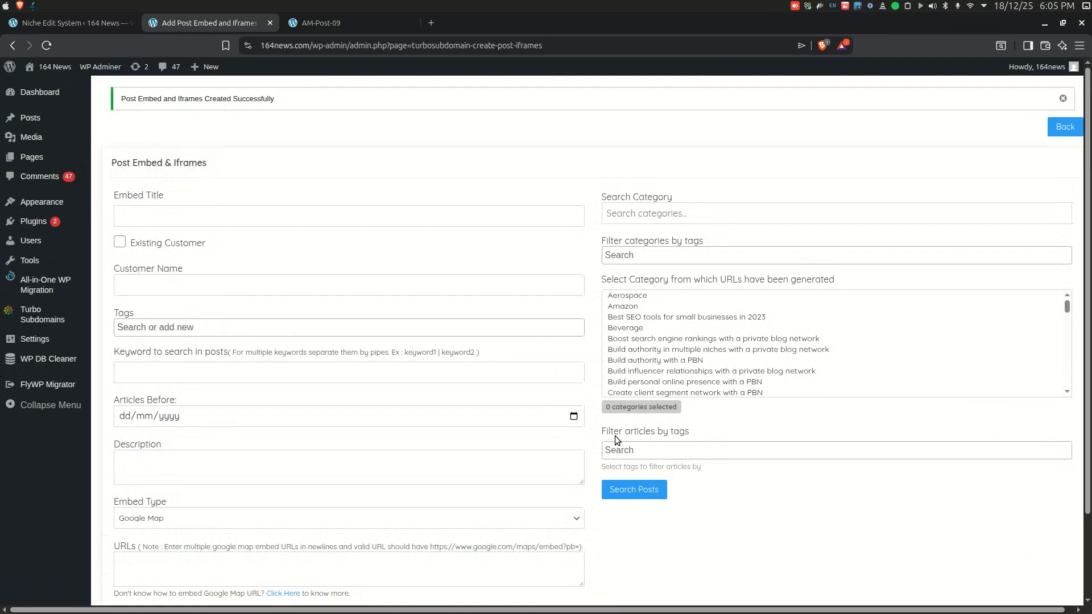
Step: Reload the AM-Post-09 post and scroll through it to check the embedded iframe below the map
click(323, 25)
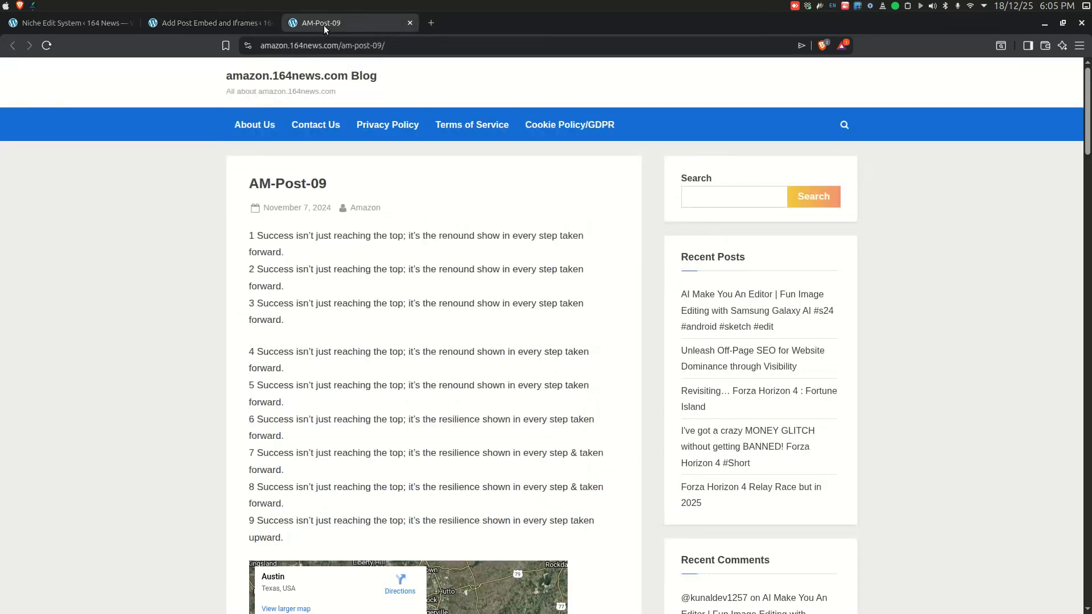
click(46, 47)
scroll(435, 366, down, 8)
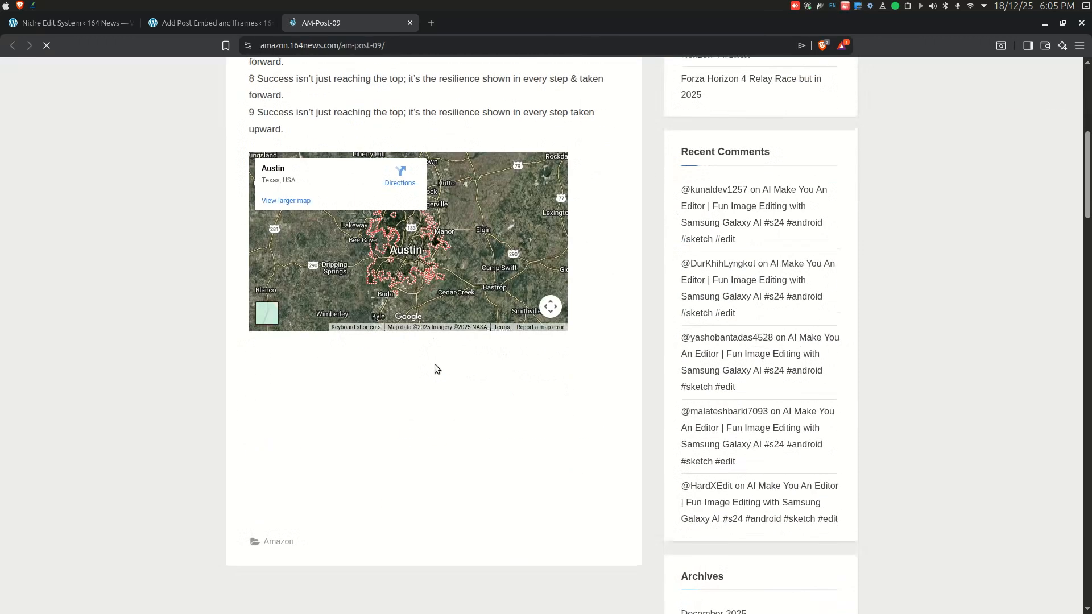
scroll(437, 377, down, 3)
scroll(439, 383, up, 3)
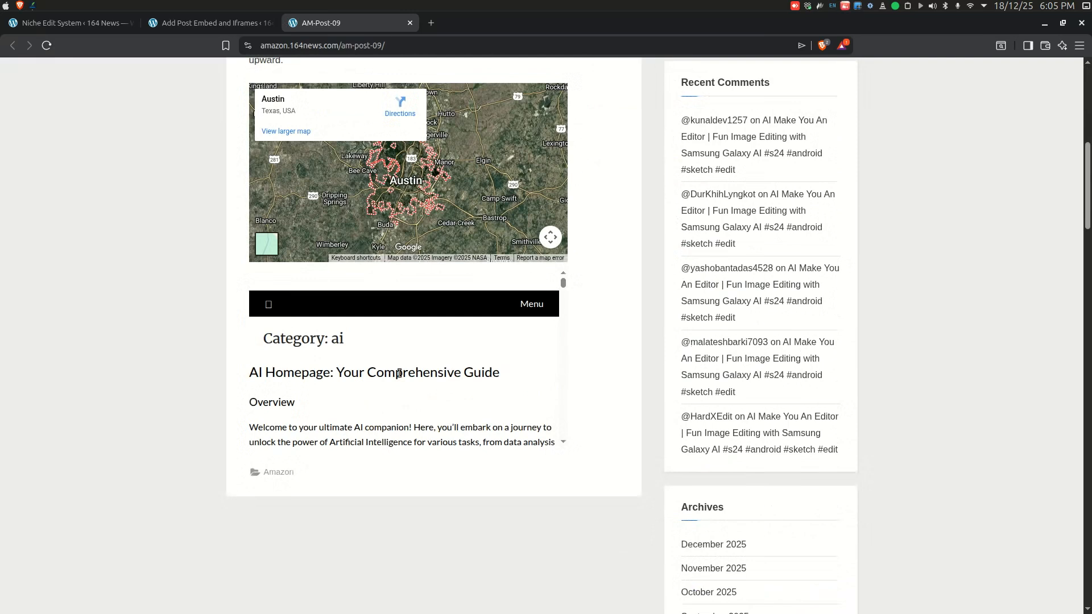
Step: Scroll through the AM-Post-09 post to examine the embedded iframe below the map
scroll(399, 373, down, 5)
scroll(400, 373, down, 5)
scroll(398, 373, up, 4)
scroll(182, 361, up, 8)
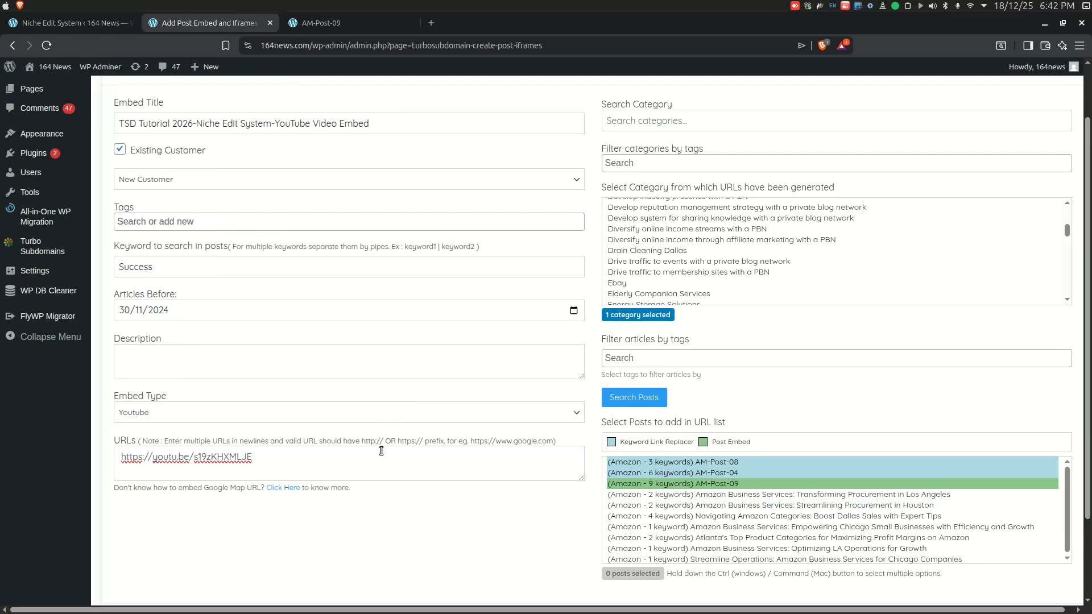
Step: In the YouTube Video Embed form, select AM-Post-09 in the post list and generate the embed
click(366, 458)
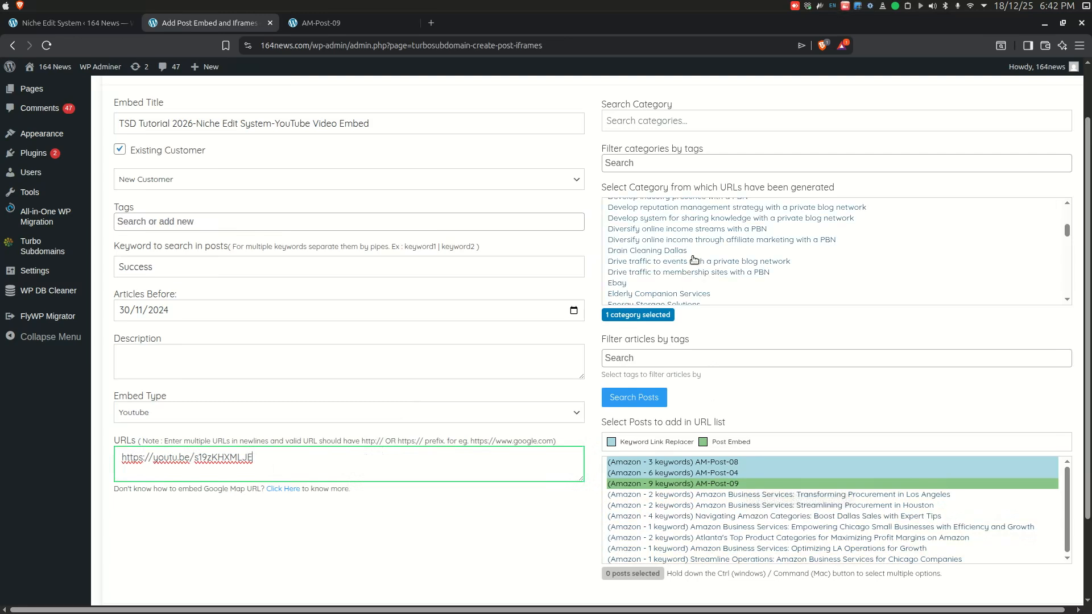
scroll(693, 259, down, 2)
click(737, 485)
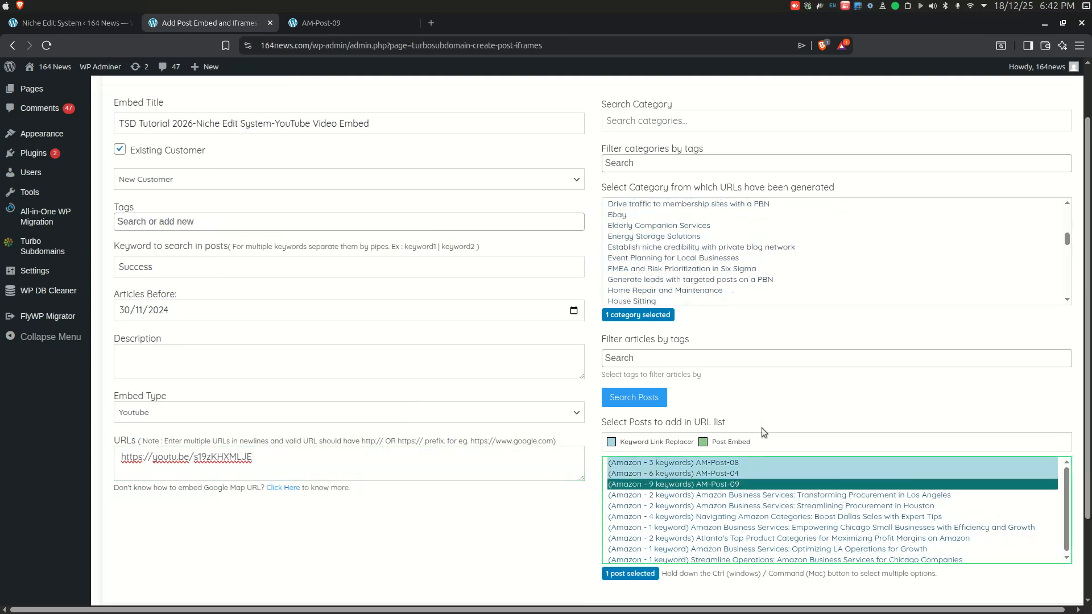
scroll(748, 290, down, 5)
scroll(756, 350, down, 2)
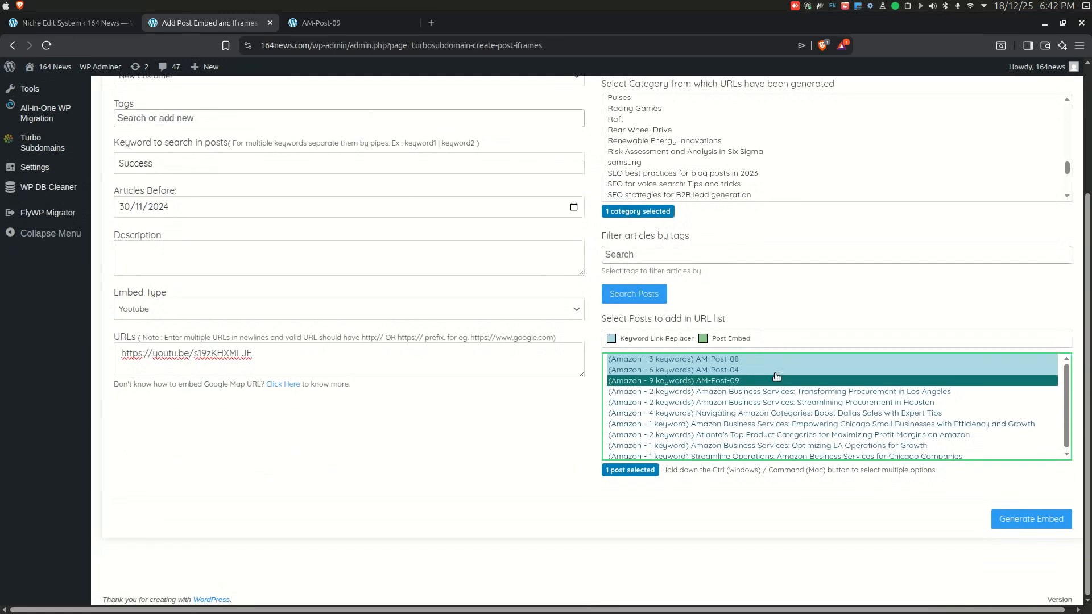
click(1042, 518)
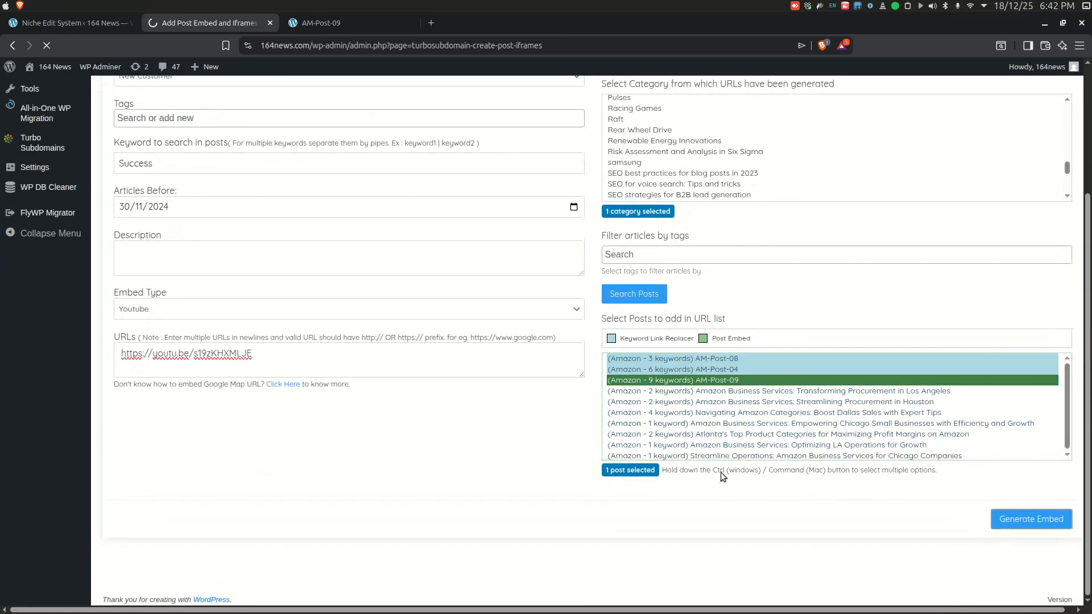
Step: Reload the AM-Post-09 post, scroll to the embedded YouTube video and briefly play and pause it
click(319, 22)
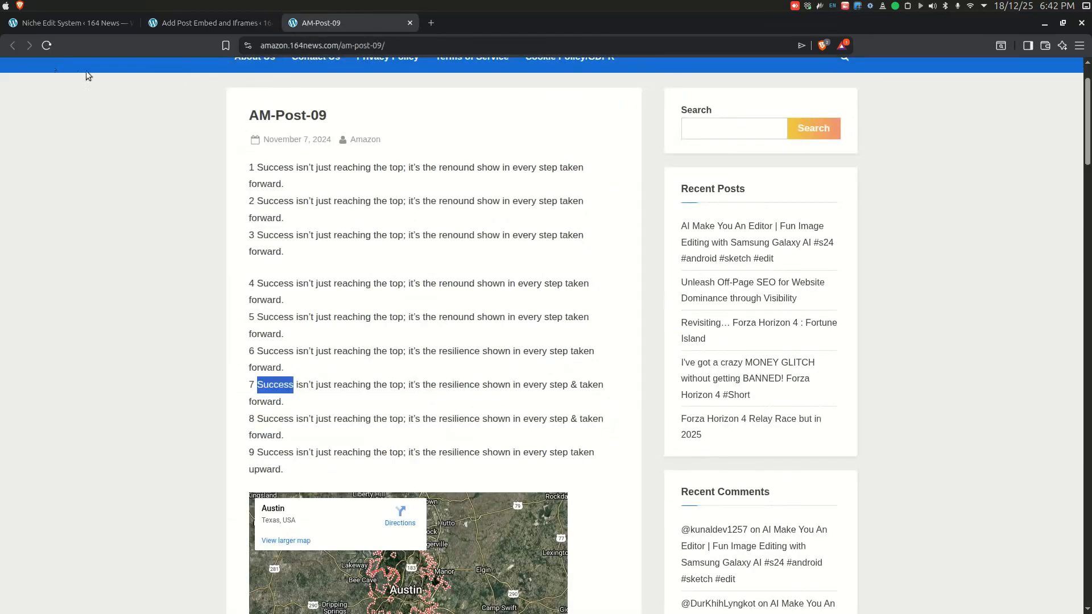
click(47, 45)
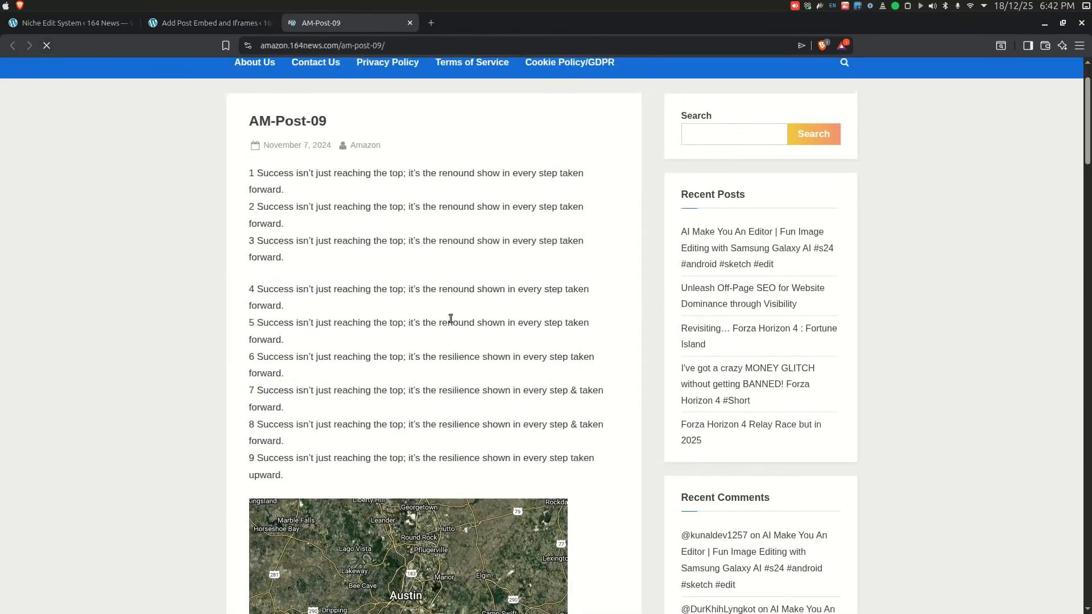
scroll(610, 333, down, 3)
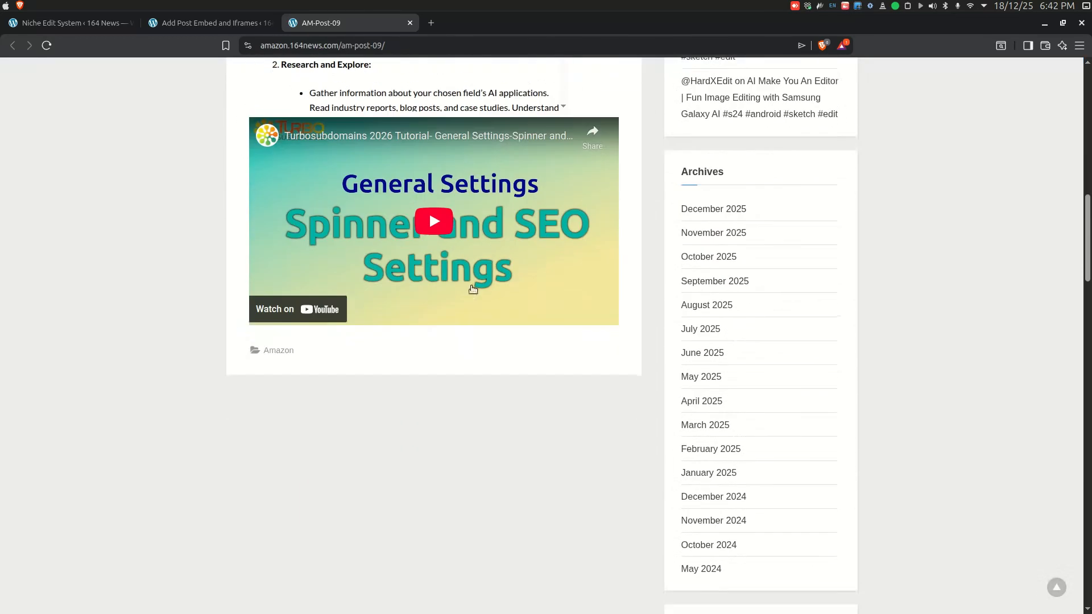
click(437, 232)
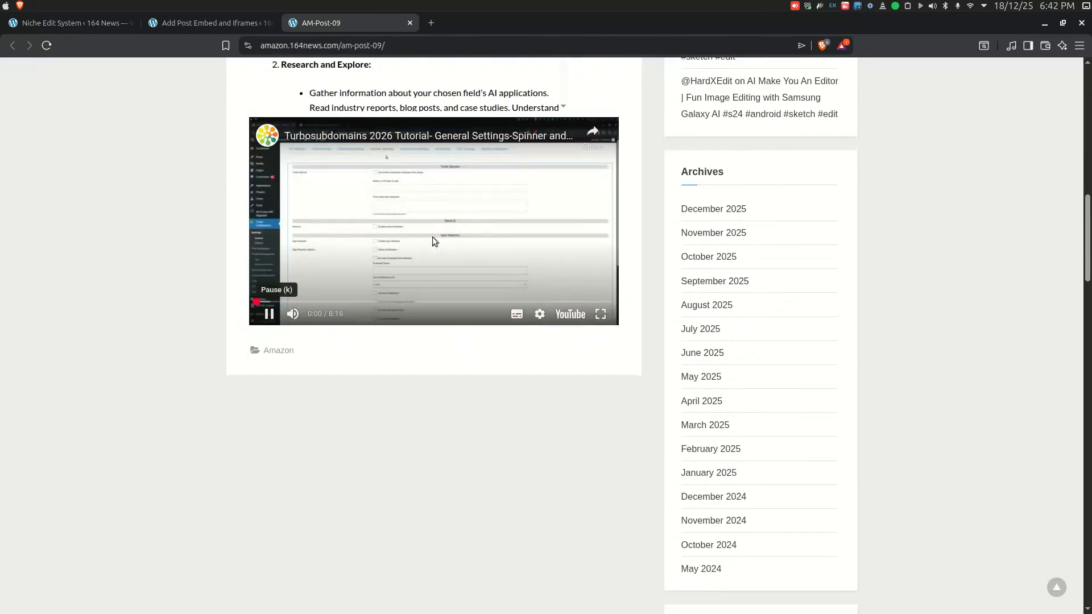
click(423, 227)
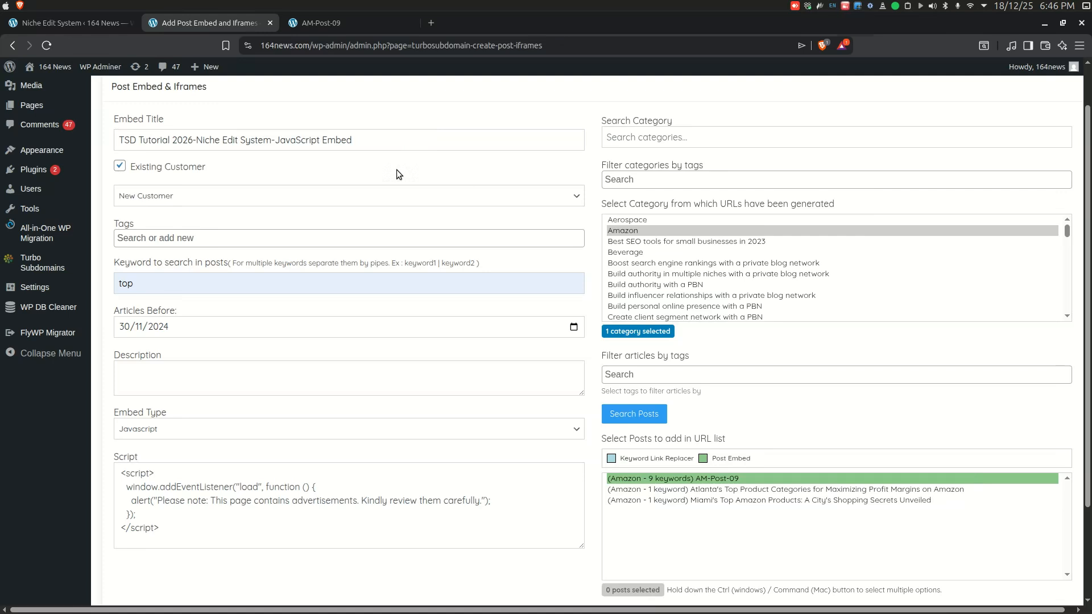
Step: In the JavaScript Embed form, select AM-Post-09 in the post list and generate the embed
click(310, 531)
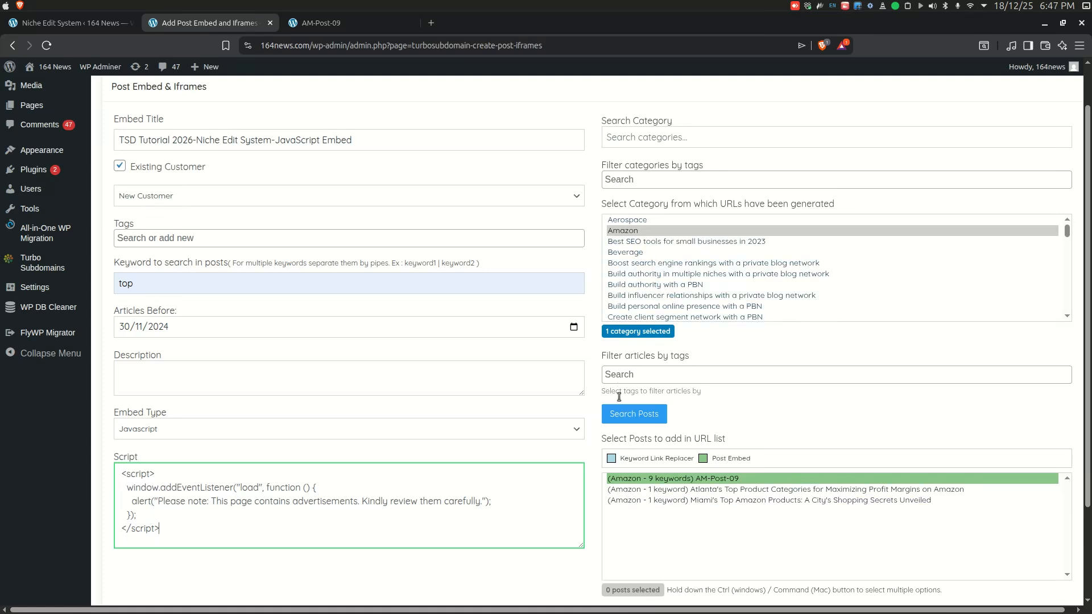
click(676, 481)
scroll(899, 491, down, 3)
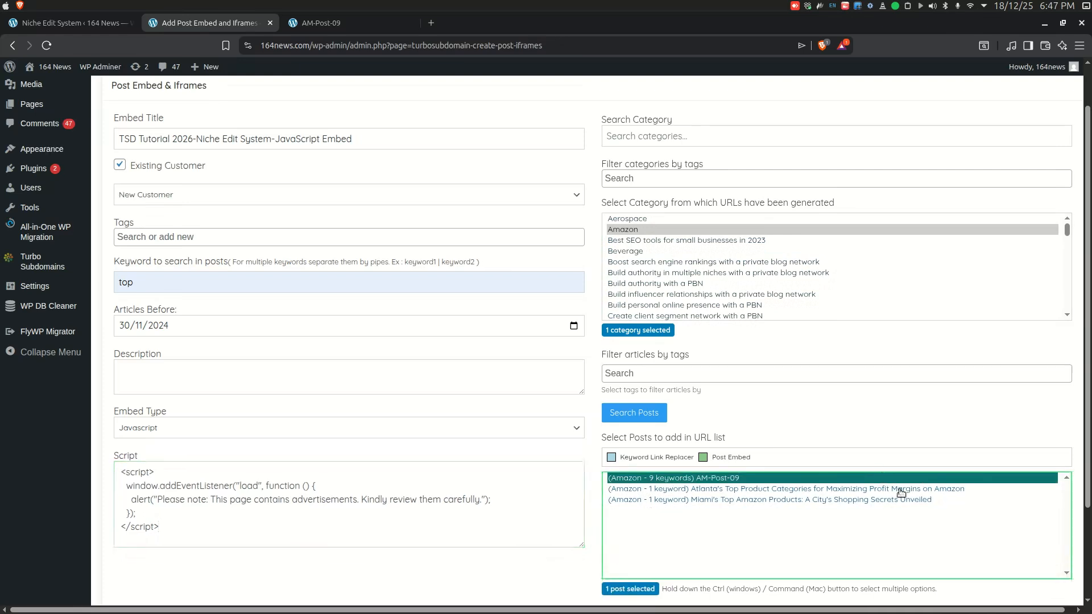
click(1032, 523)
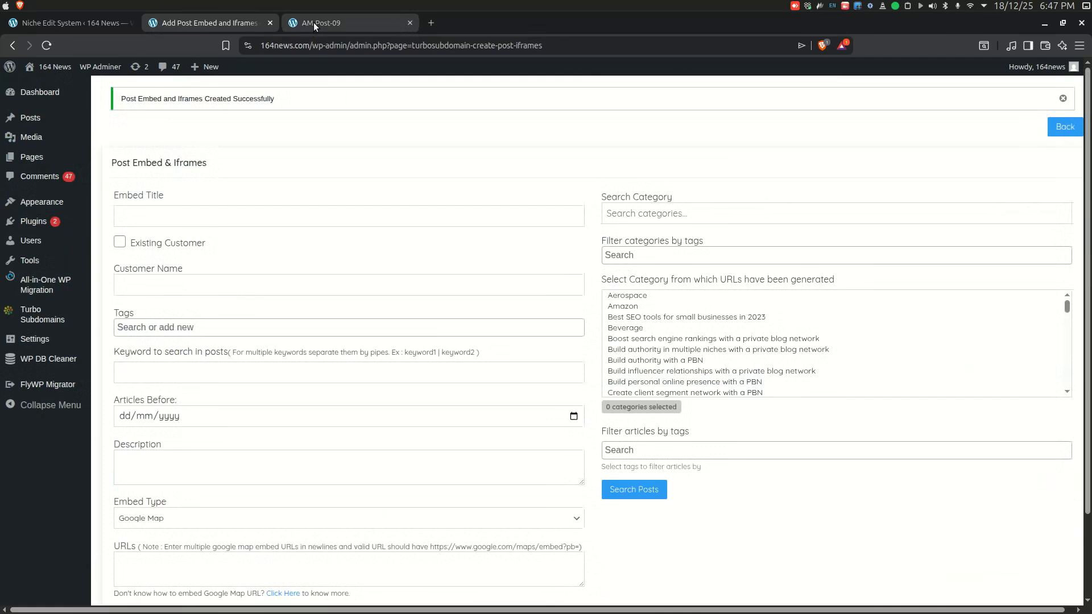
Step: Reload the AM-Post-09 post to check the JavaScript advertisement alert and dismiss it
click(314, 23)
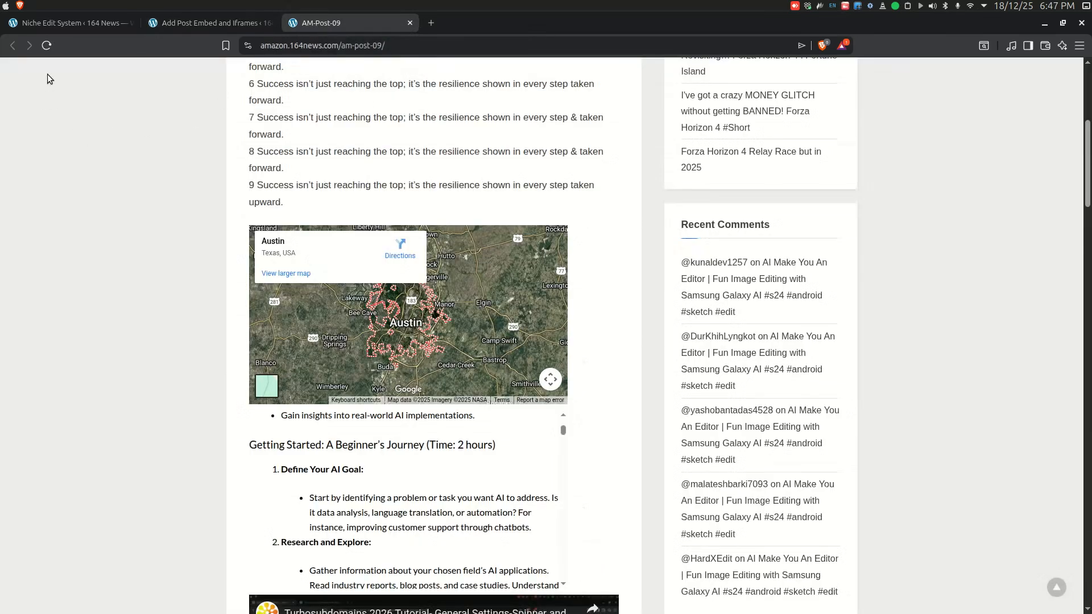
click(47, 45)
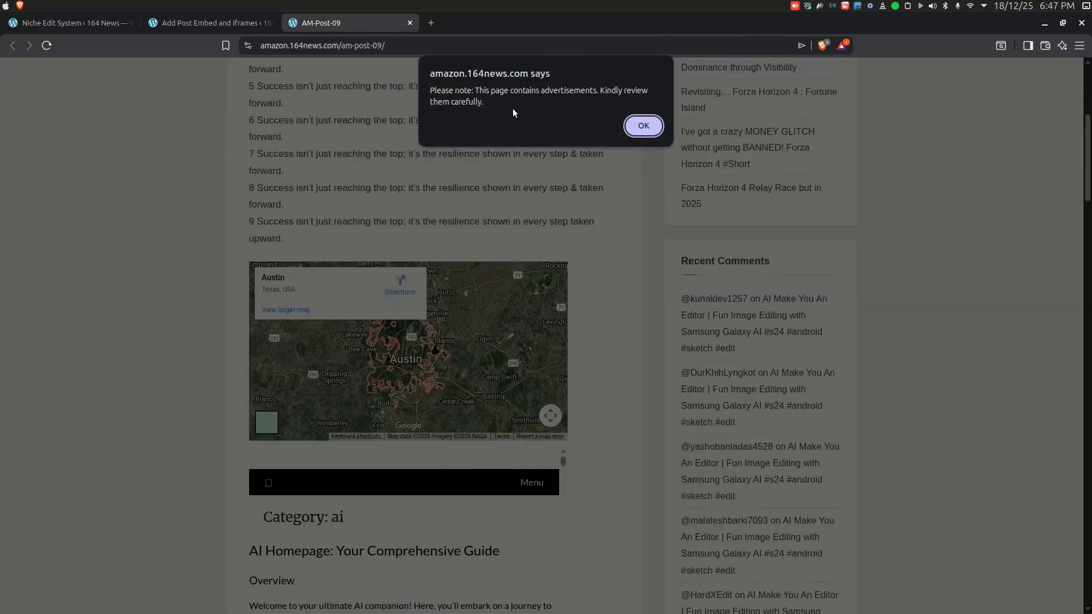
drag(486, 102, 439, 93)
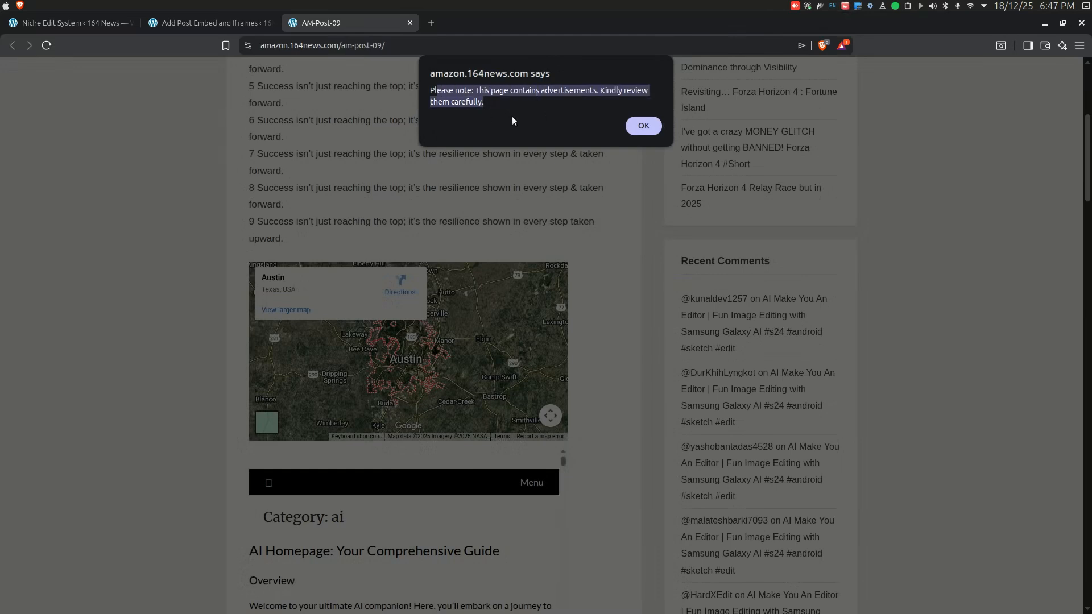
click(645, 127)
scroll(344, 235, up, 5)
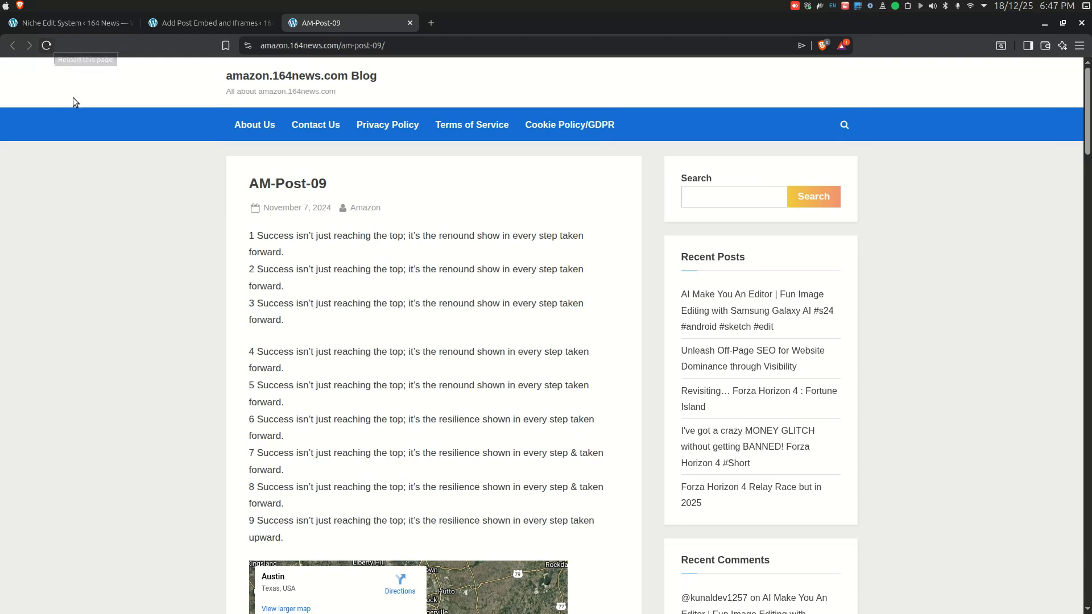
Step: Scroll down through the AM-Post-09 post to examine the map, iframe and YouTube embeds
scroll(402, 200, down, 5)
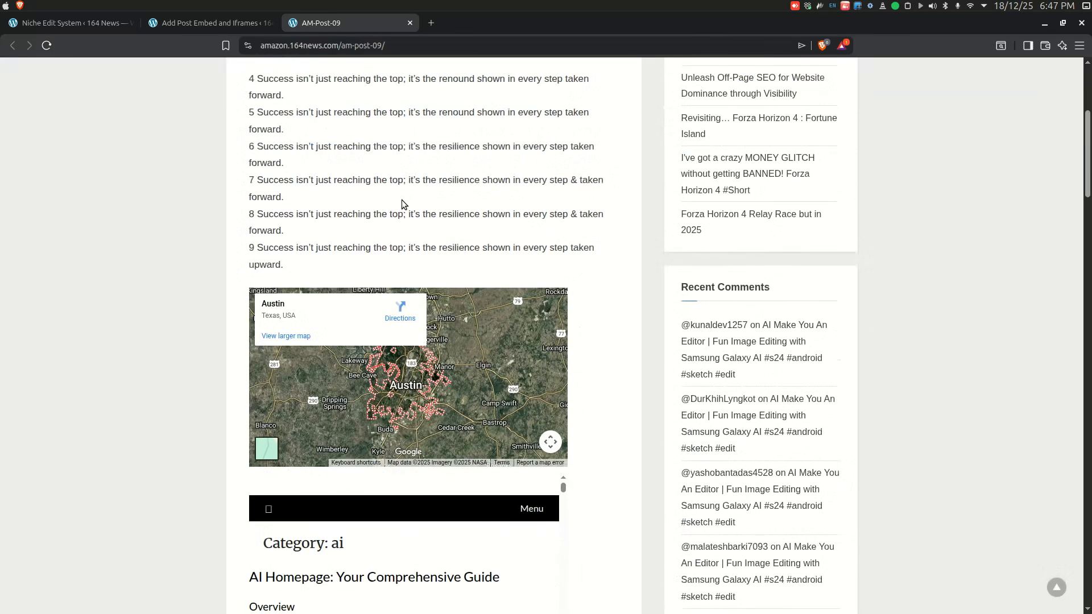
scroll(401, 201, down, 1)
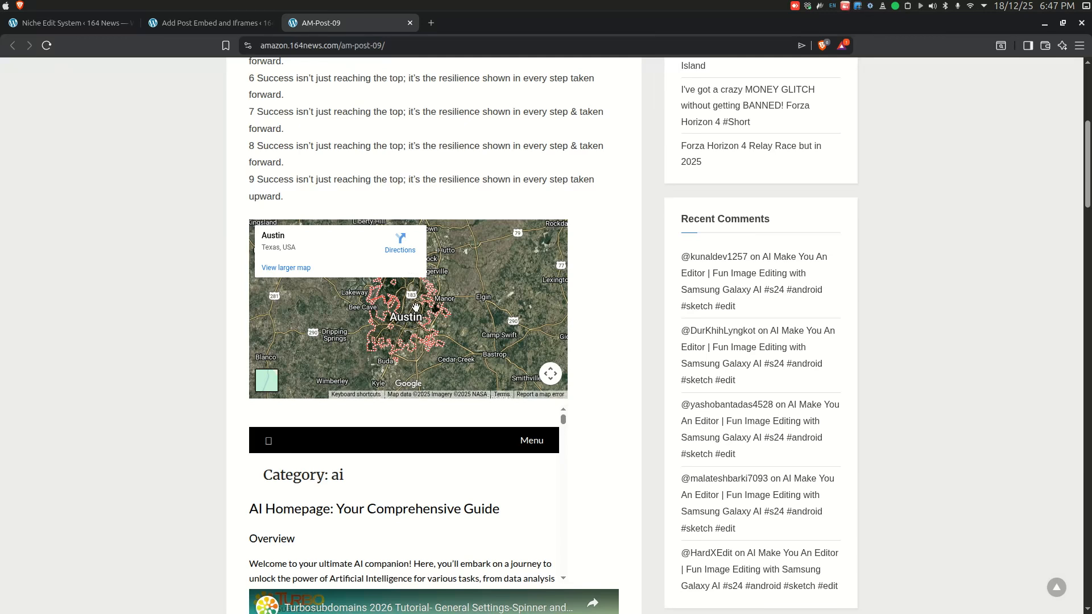
scroll(408, 260, down, 3)
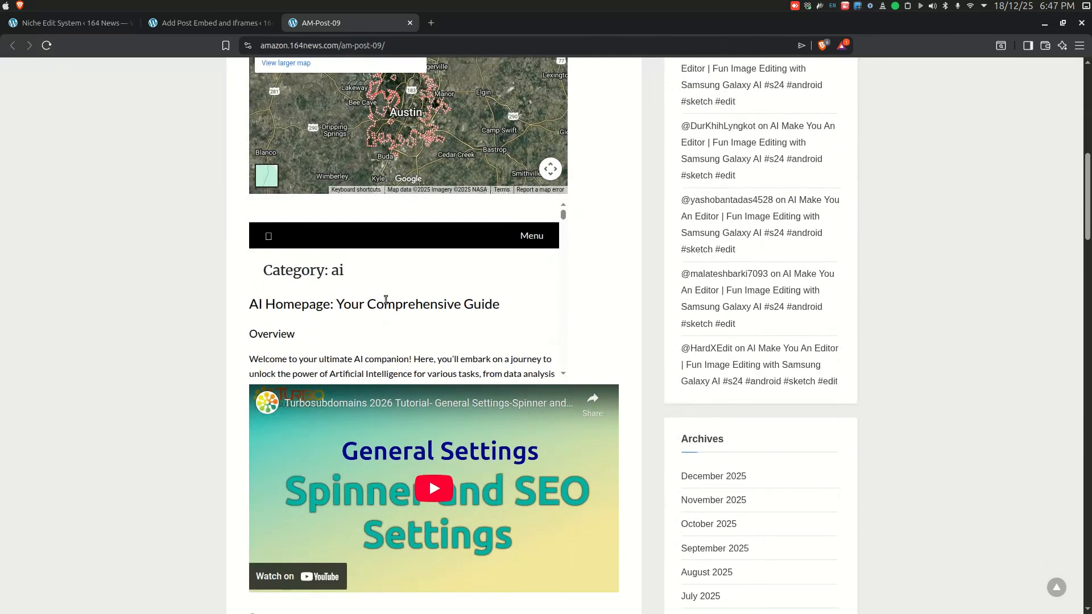
scroll(349, 284, down, 2)
scroll(349, 286, down, 5)
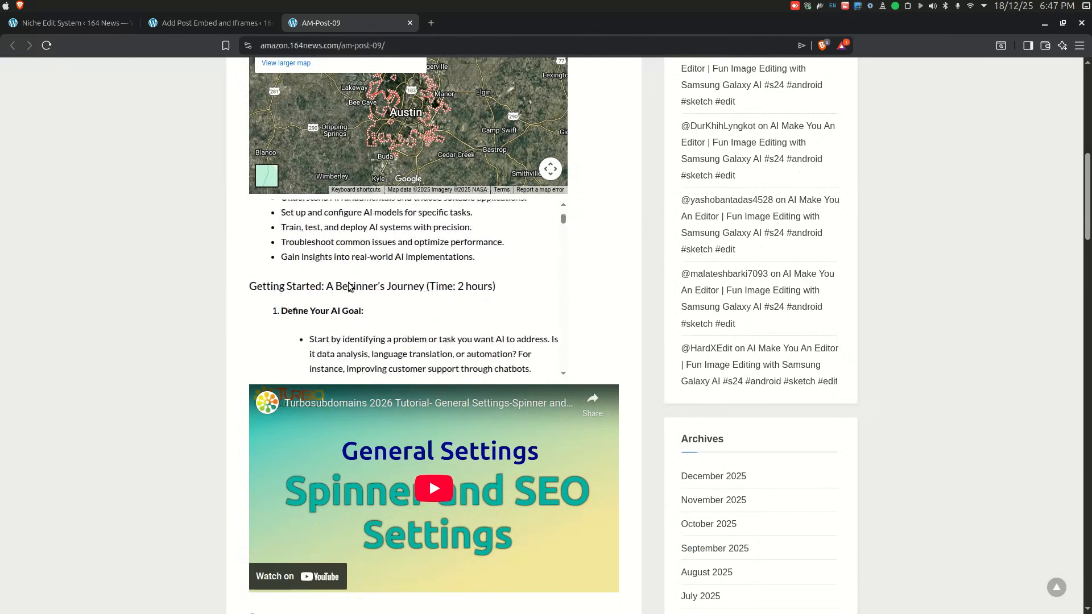
scroll(348, 284, down, 2)
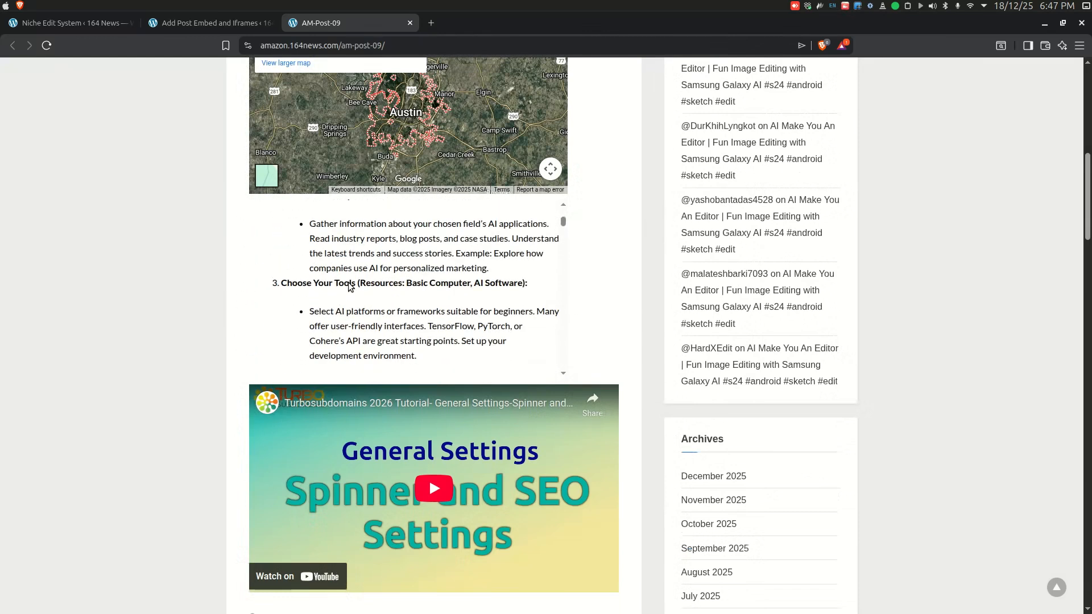
scroll(350, 293, down, 4)
scroll(406, 432, down, 3)
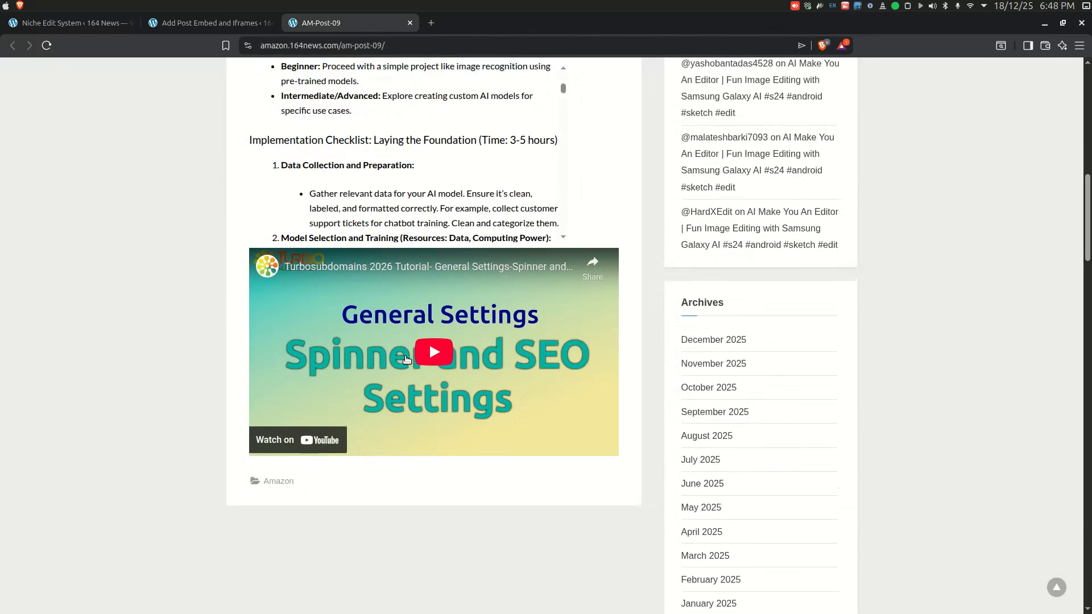
Step: Reload the post, dismiss the advertisement alert, and scroll back to the top of the post
click(45, 45)
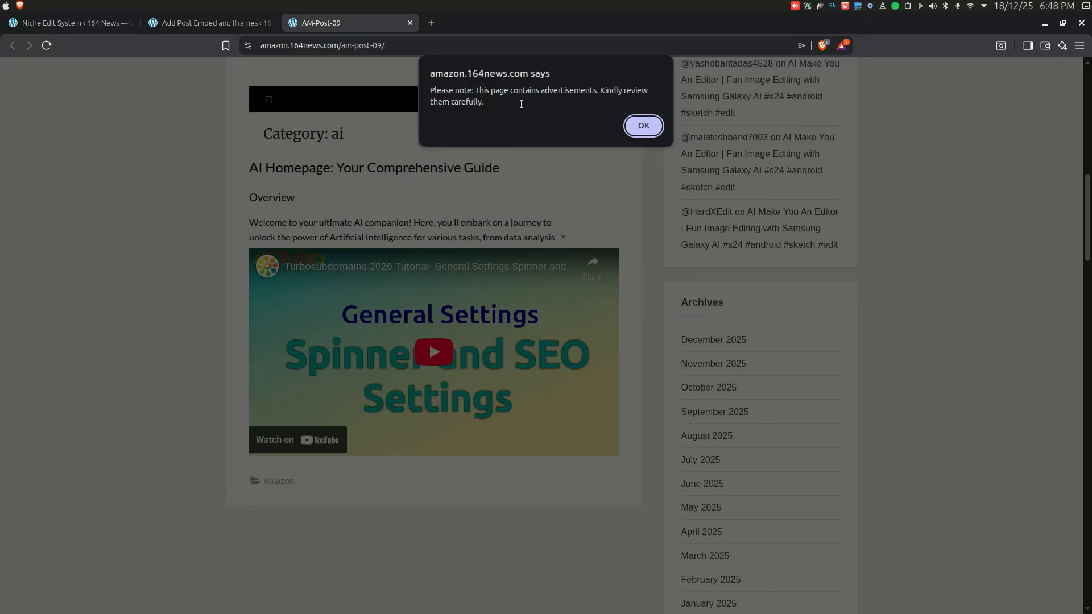
click(642, 125)
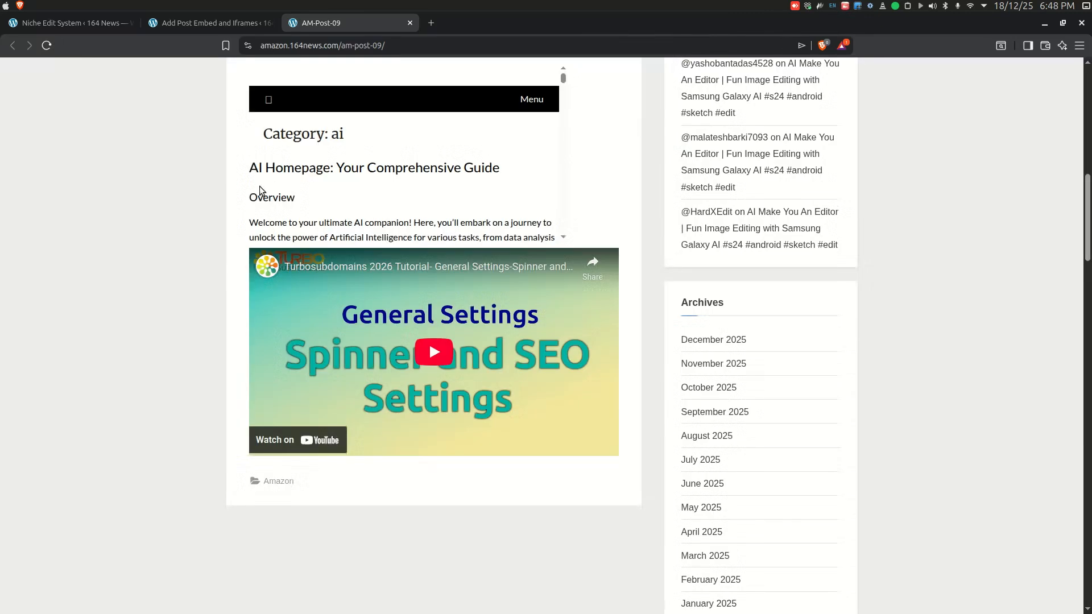
scroll(155, 214, up, 7)
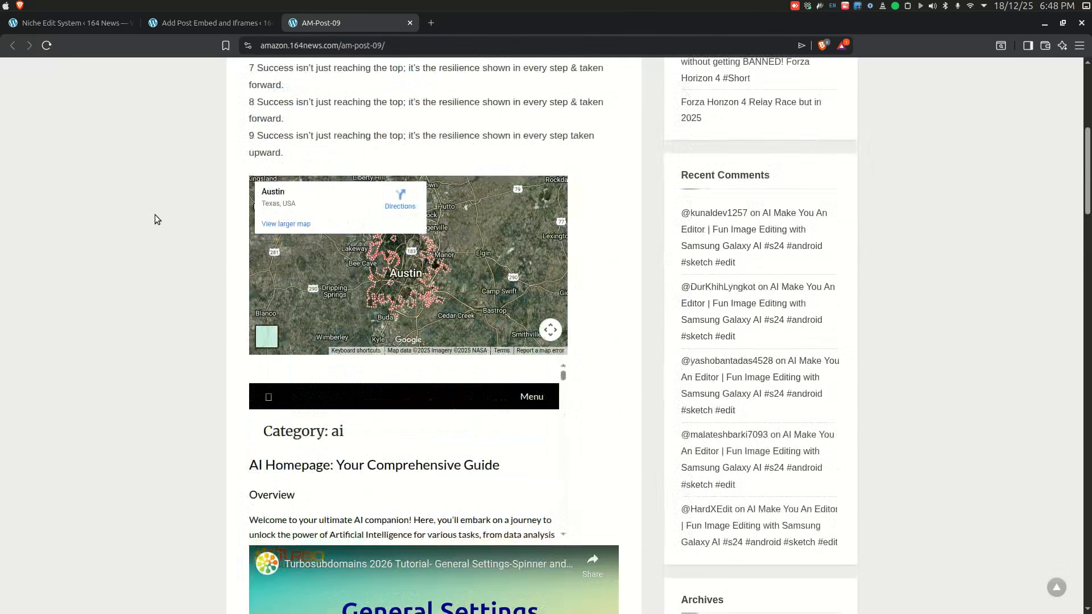
scroll(154, 215, up, 5)
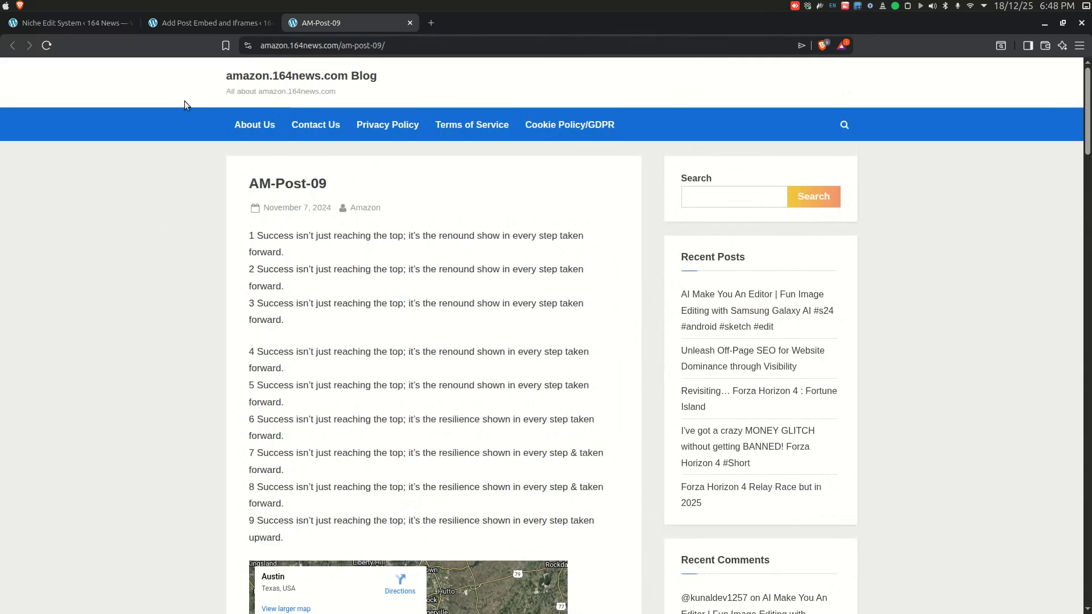
Step: Return to the admin tab and go back to the Embed & Iframes campaign list
click(196, 20)
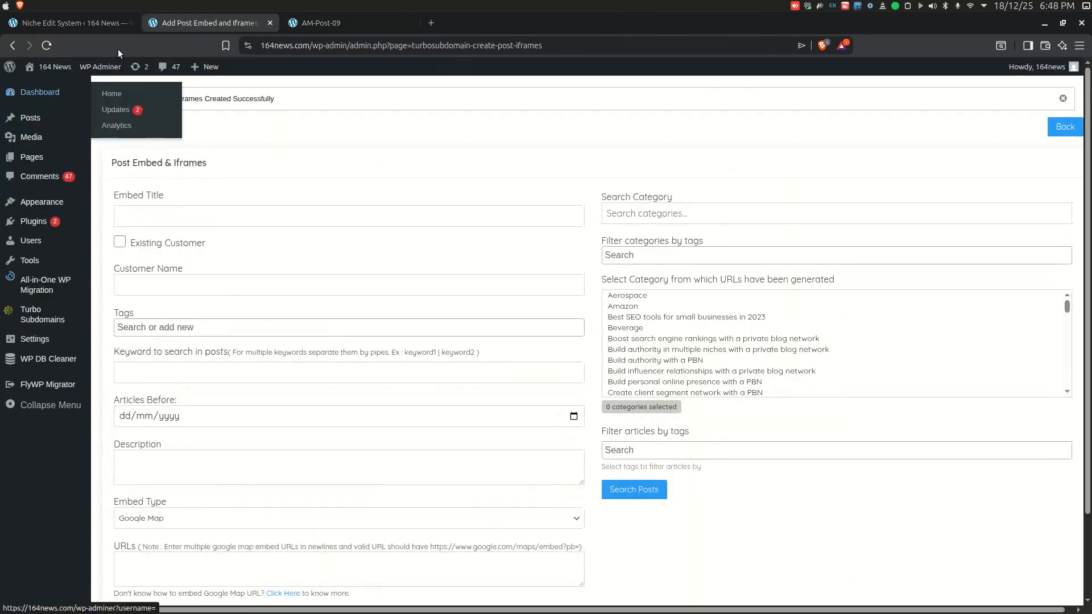
click(1065, 126)
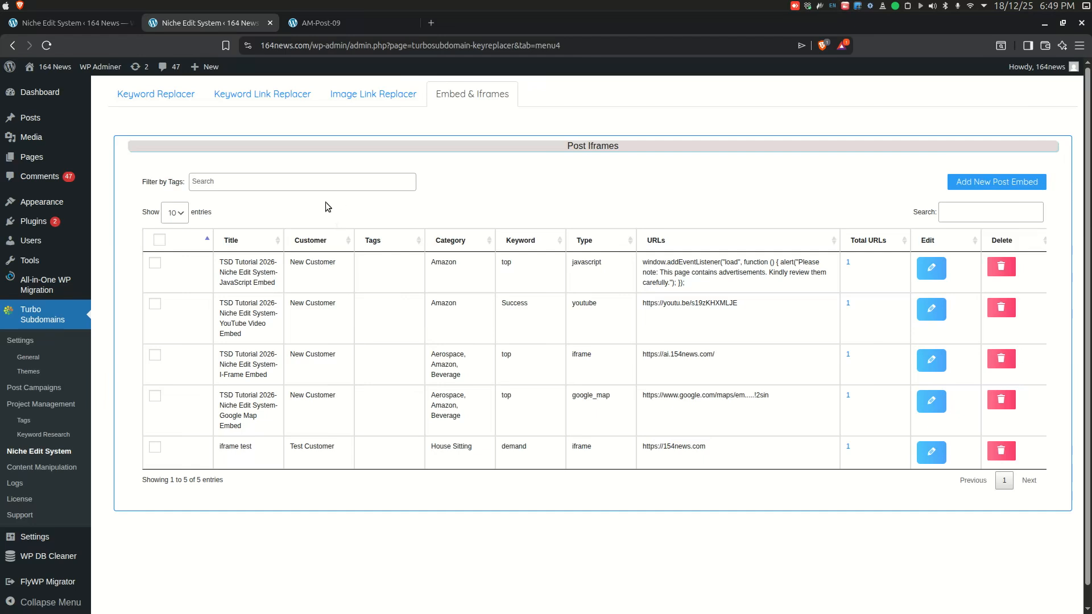
Step: Review the Keyword Replacer, Keyword Link Replacer, Image Link Replacer and Embed & Iframes campaign lists
click(156, 94)
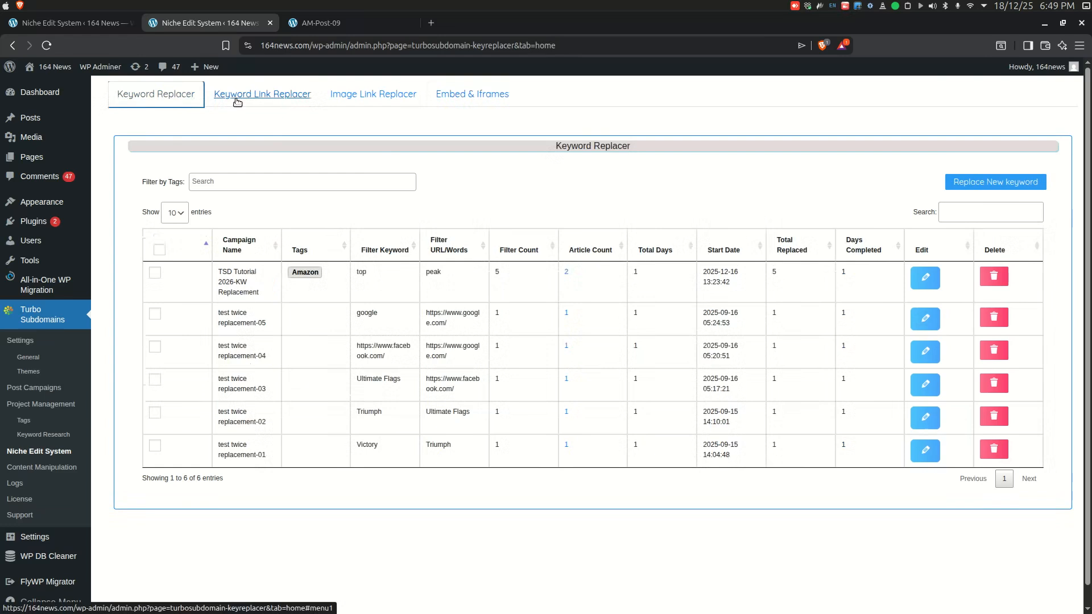
click(266, 96)
click(937, 181)
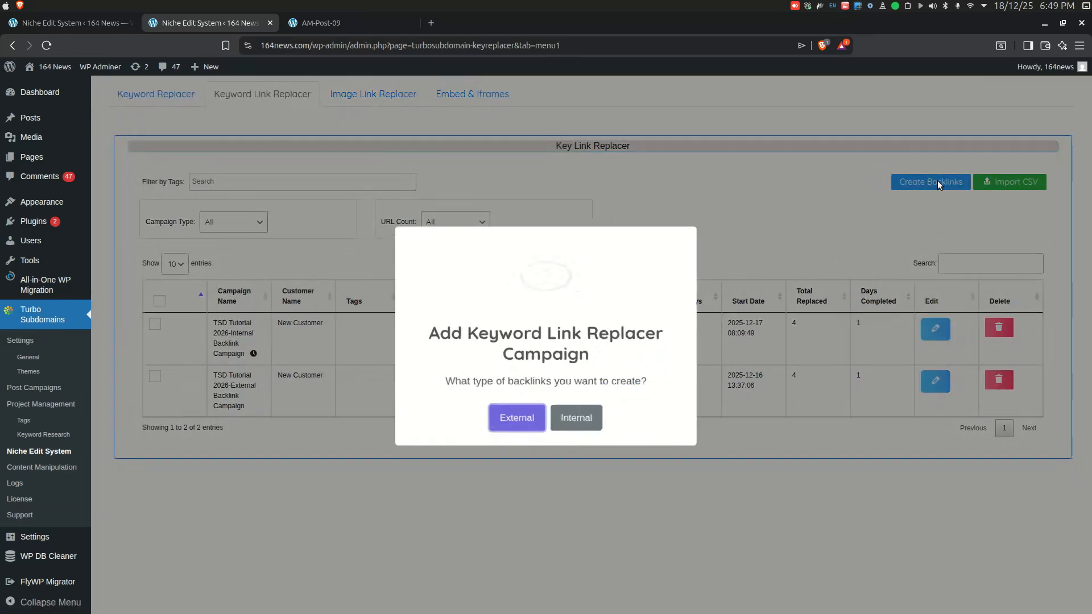
click(745, 223)
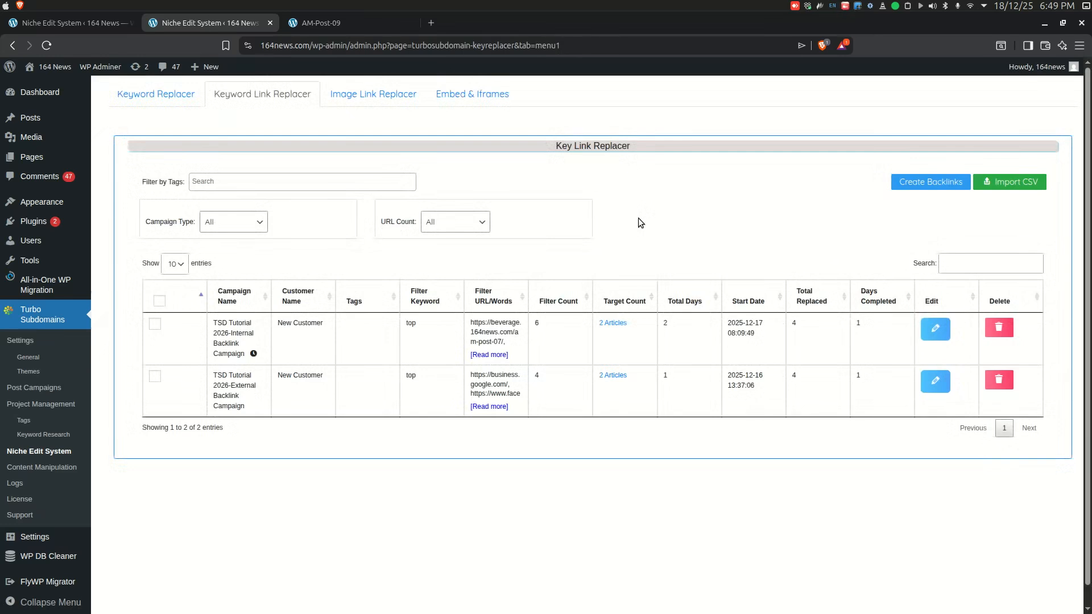
click(391, 95)
click(408, 116)
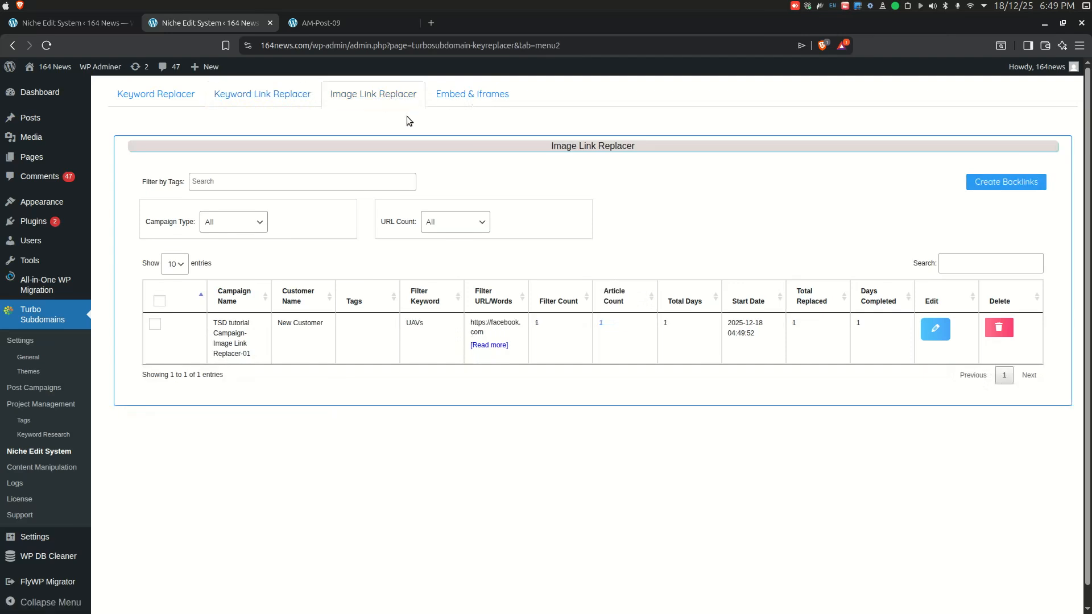
click(452, 102)
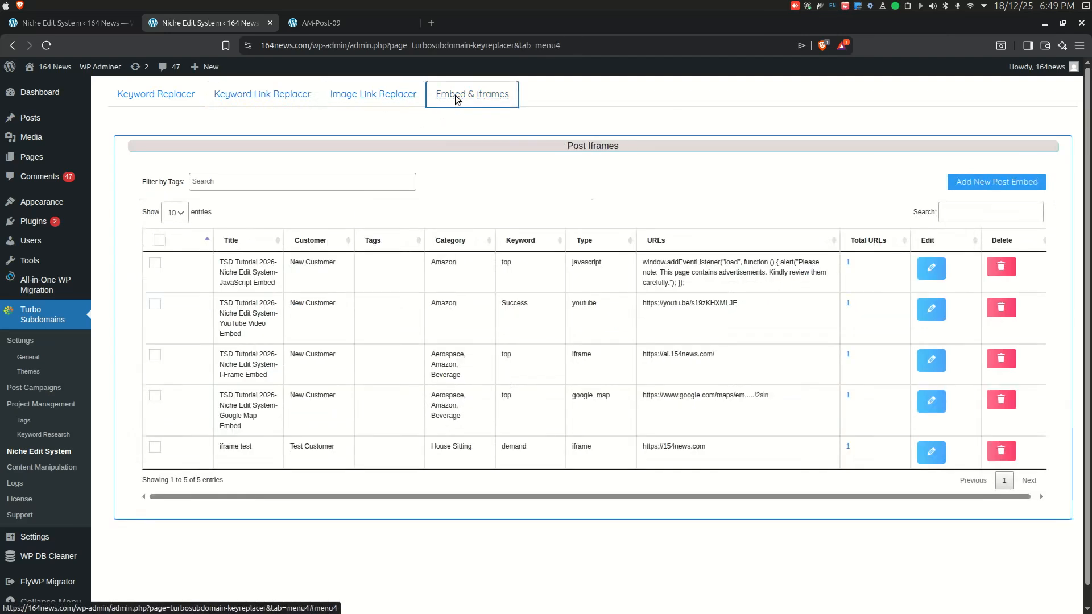